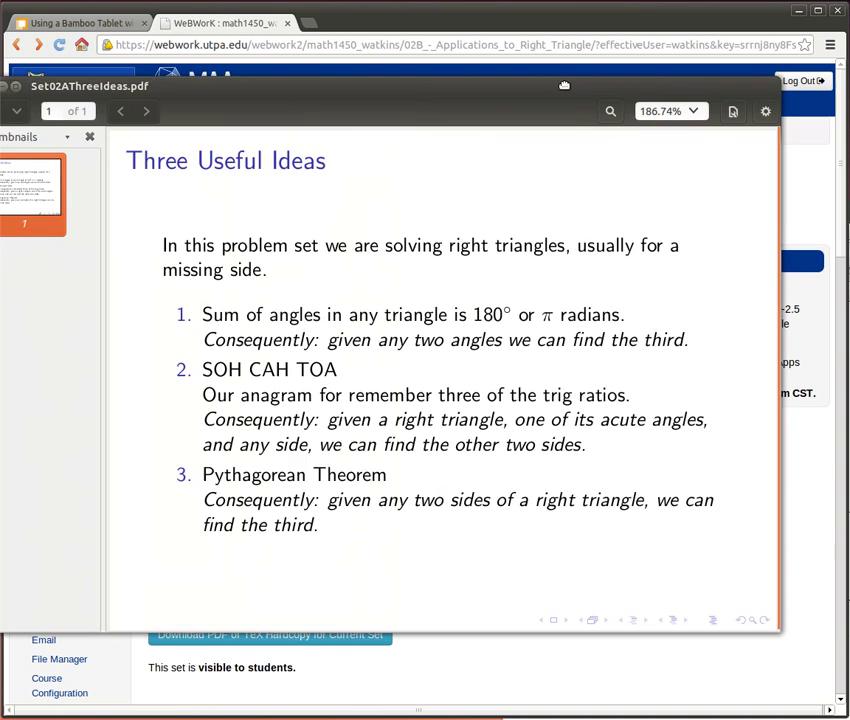
- Move the 'Three Useful Ideas' PDF window to the upper left over the homework page
drag(567, 85, 573, 10)
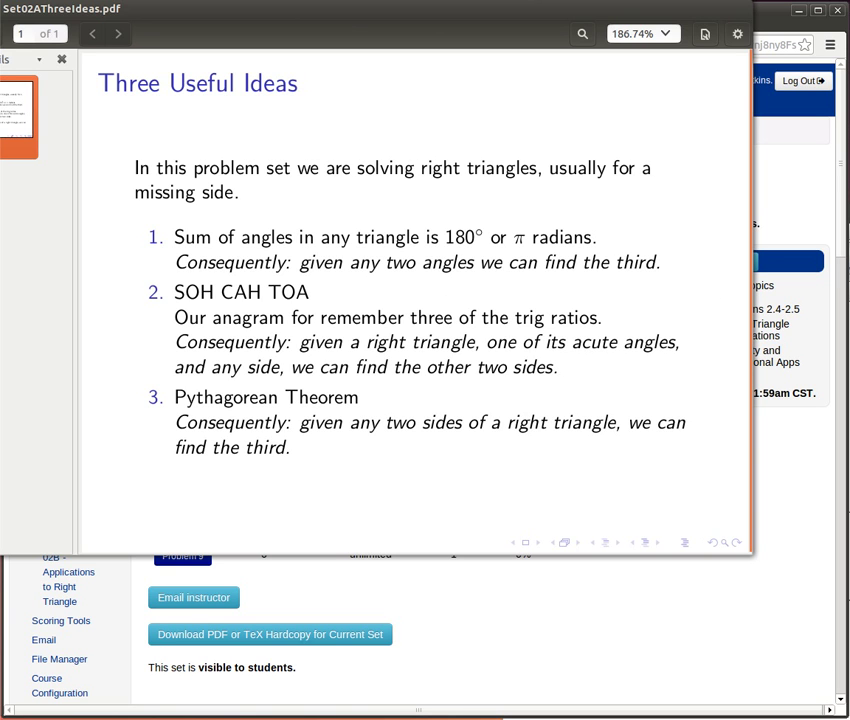
- Switch to GeoGebra and move the triangle ABC worksheet to the top-left over the slide
key(alt+Tab)
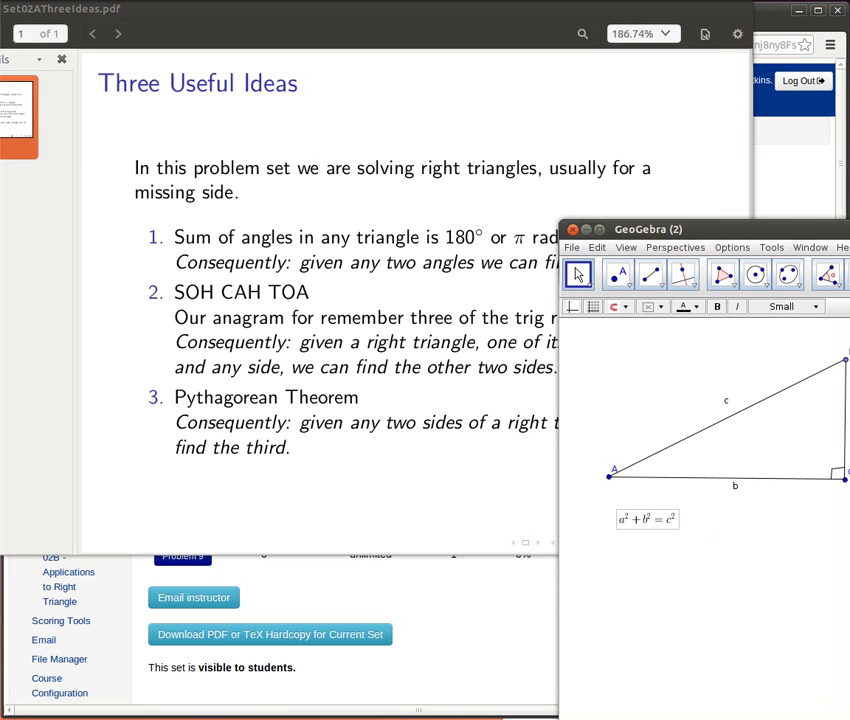
drag(849, 215, 689, 62)
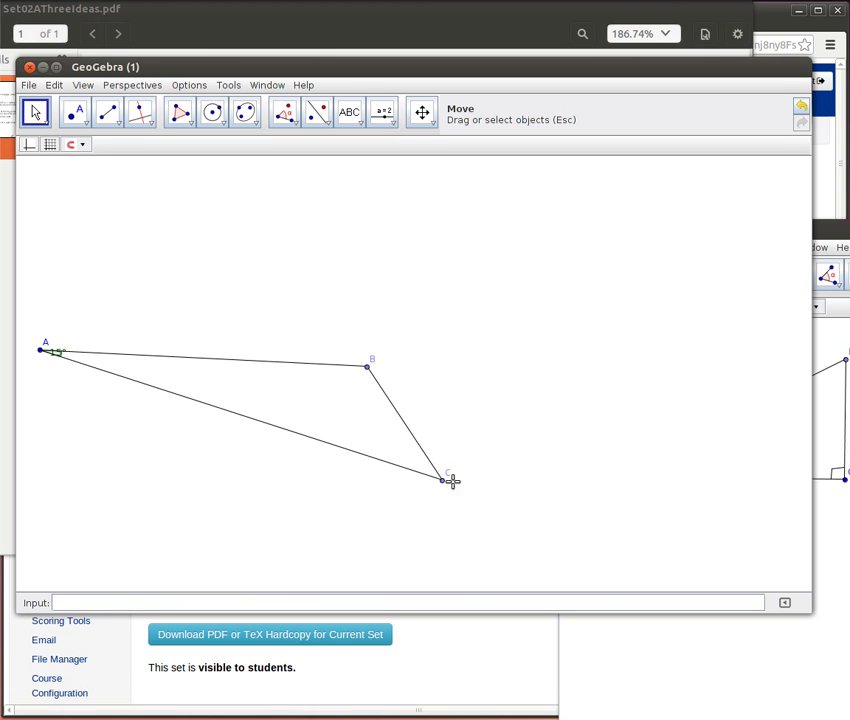
- Place a two-line text note above triangle ABC: 'A = 15 degrees' and 'C = 30 degrees'
click(350, 113)
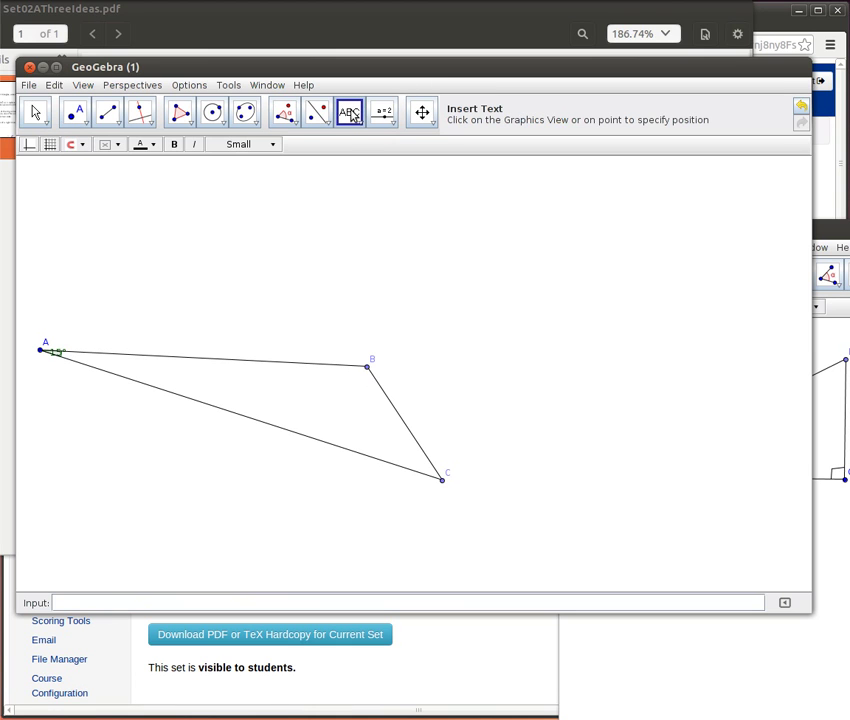
click(228, 208)
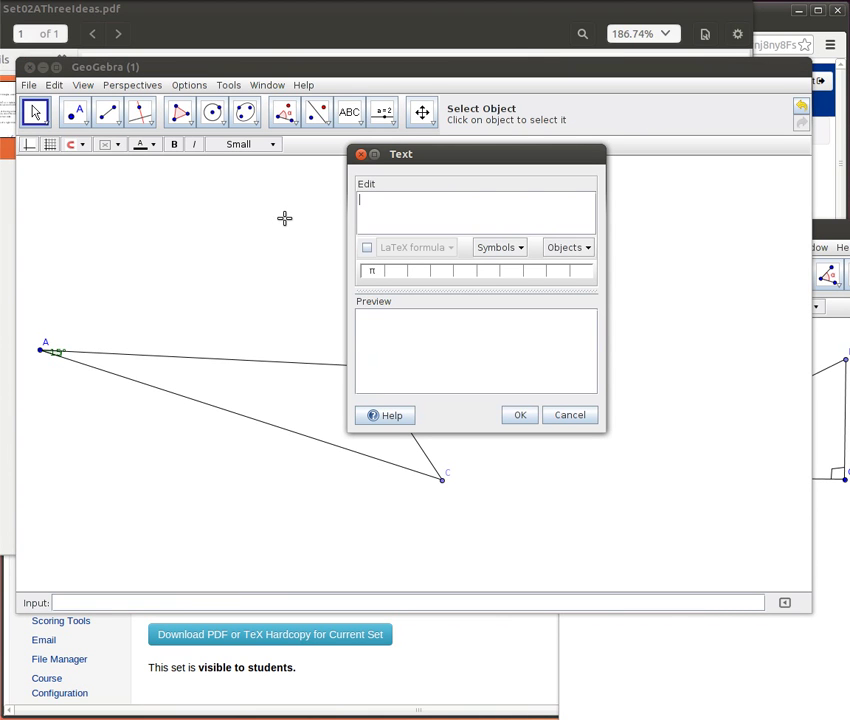
text(A = 15 degrd)
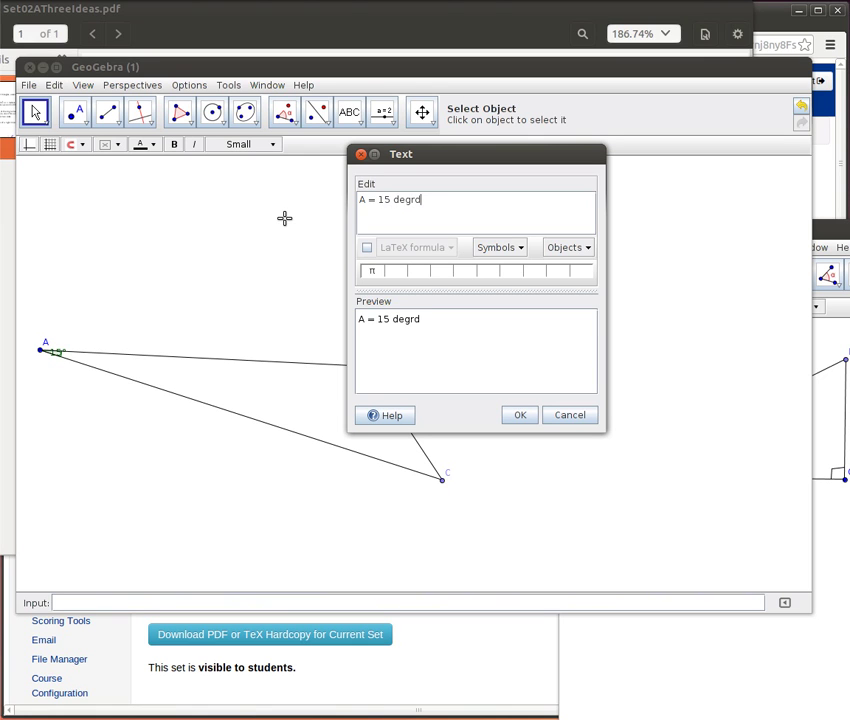
key(BackSpace)
text(ees)
key(Return)
text(C=)
key(BackSpace)
text(= 30 degrees)
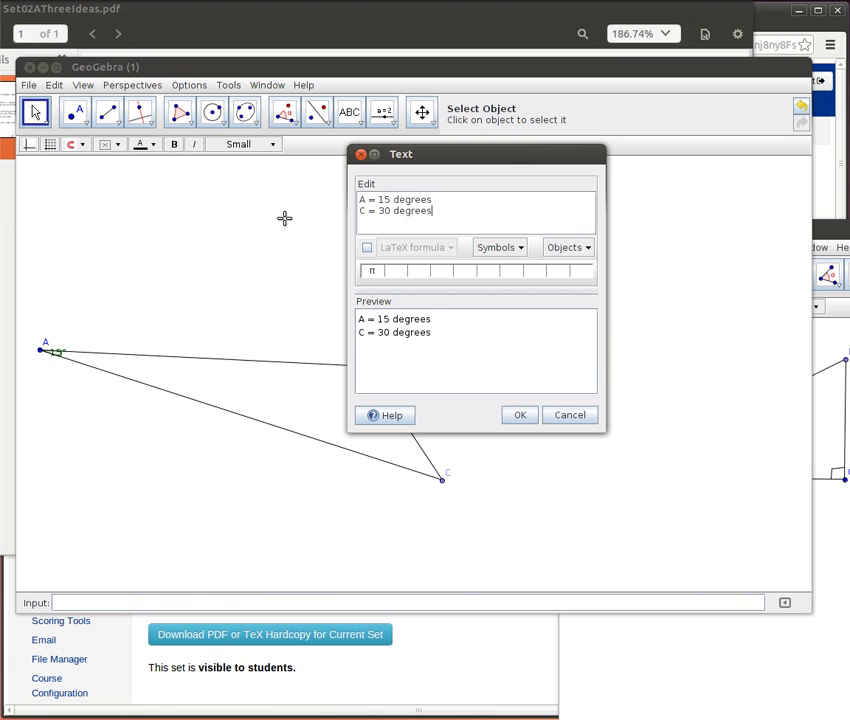
key(Return)
click(519, 415)
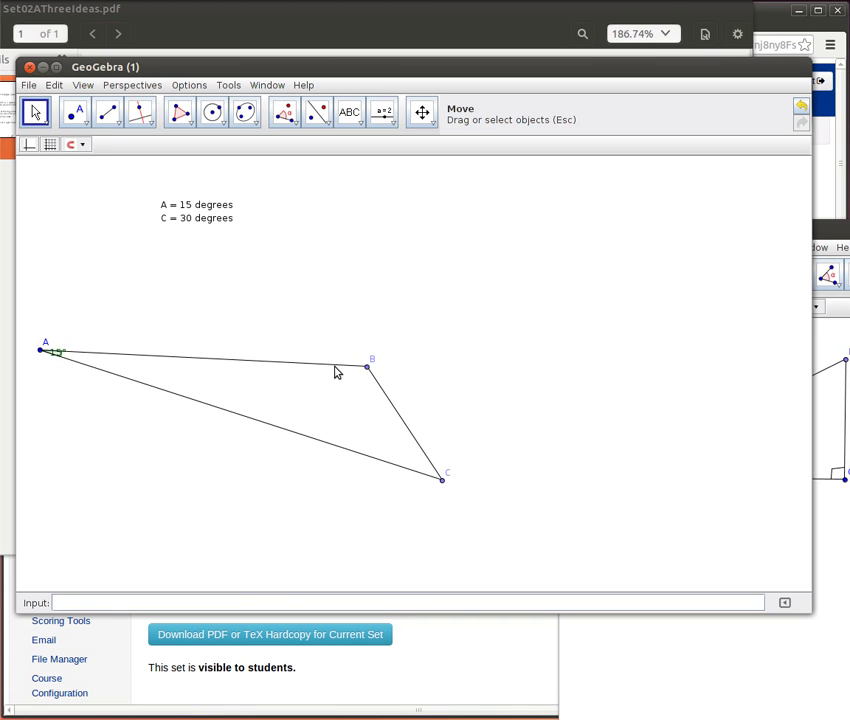
- Start a text note below the angle note with the line 'A + B + C = 180 degrees'
click(350, 117)
click(173, 254)
text(A + B)
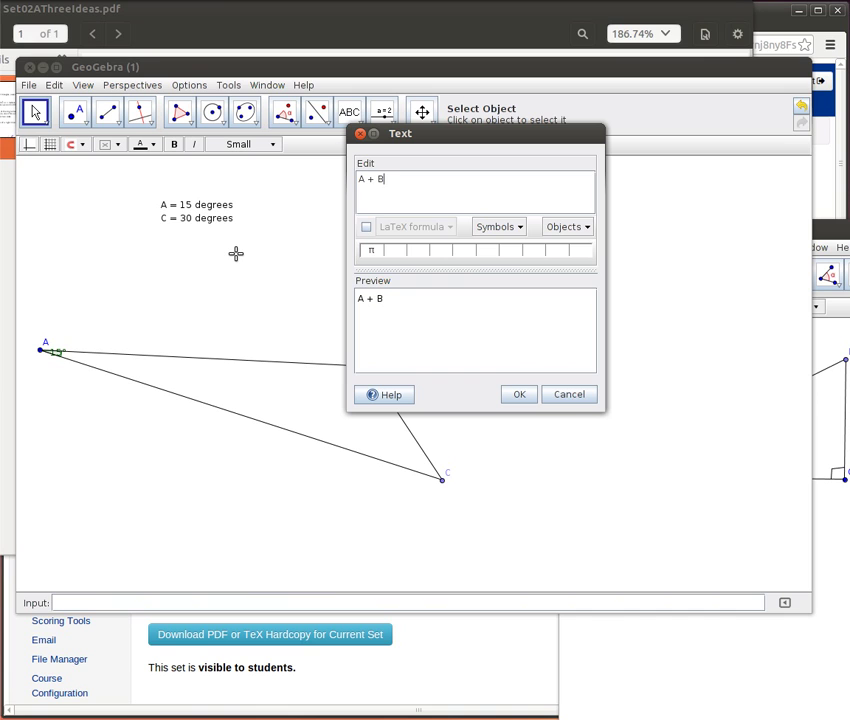
text( + C = 180 degrees)
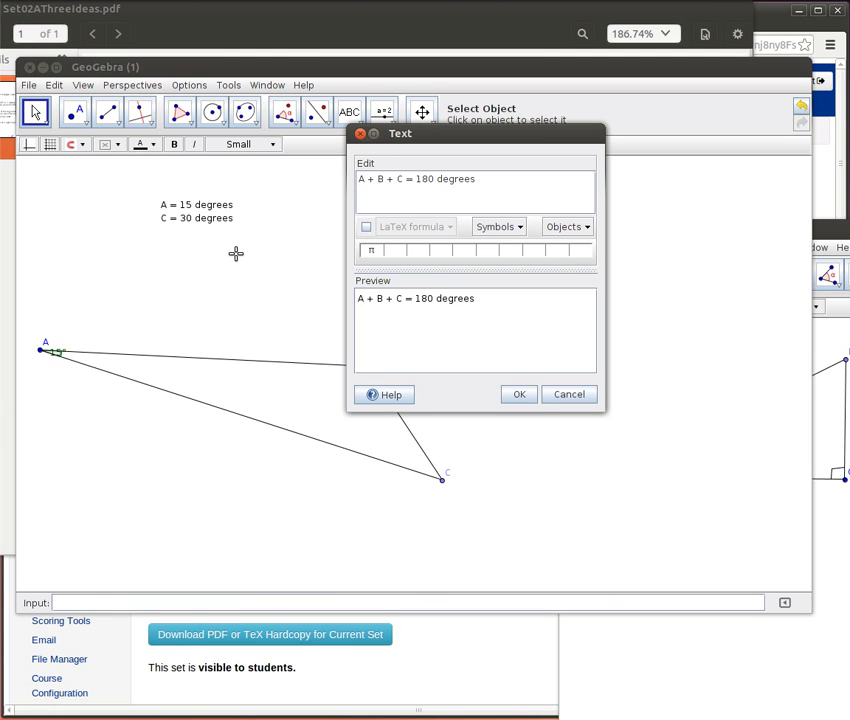
- Add the substitution line '15 + B + 30 = 180' and place the note on the canvas
text(30)
key(BackSpace)
text(15)
key(BackSpace)
key(BackSpace)
key(BackSpace)
text(15)
text(+ B + 30 = 180)
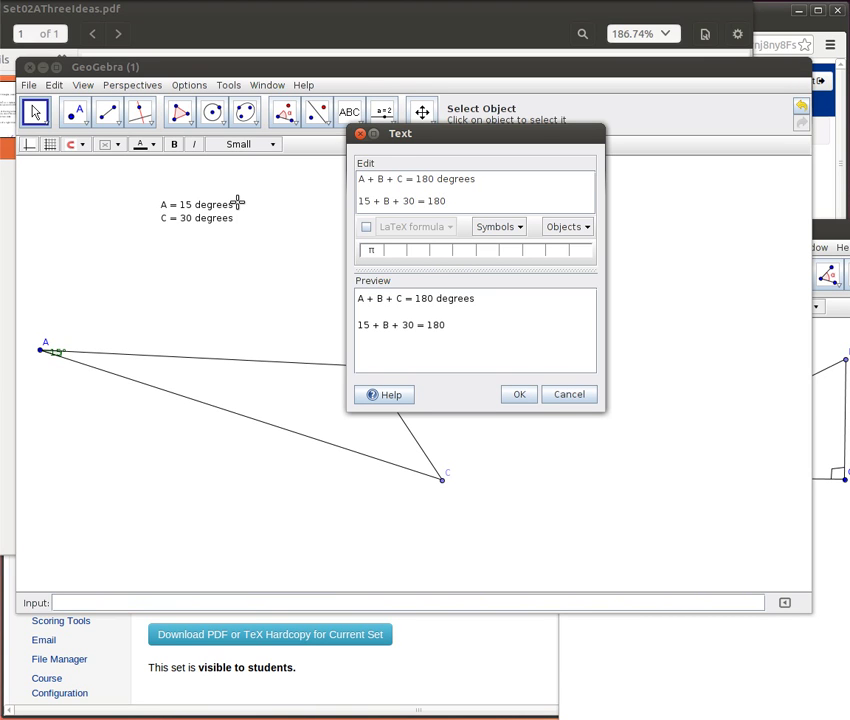
key(Return)
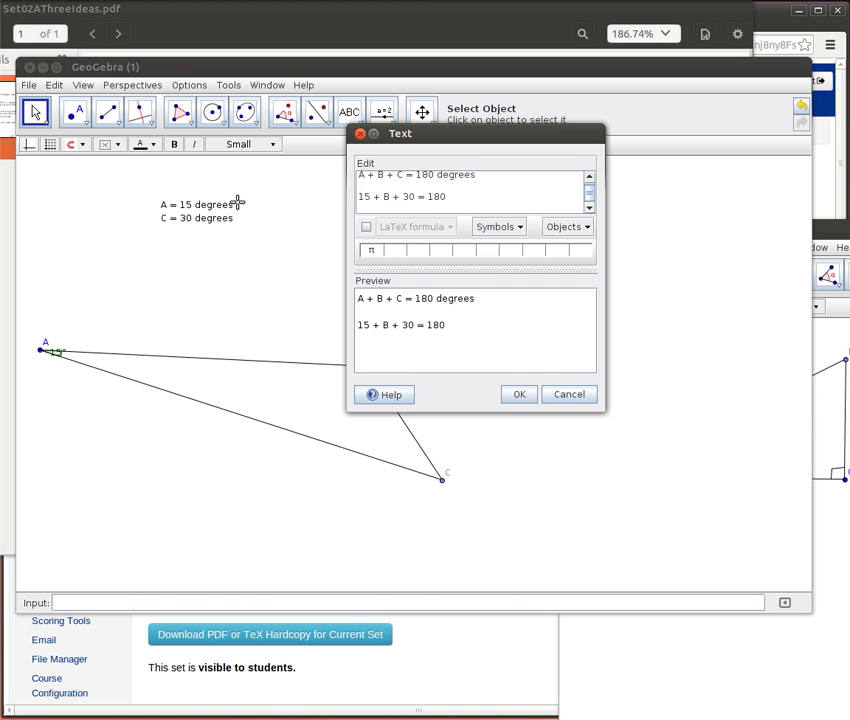
click(519, 394)
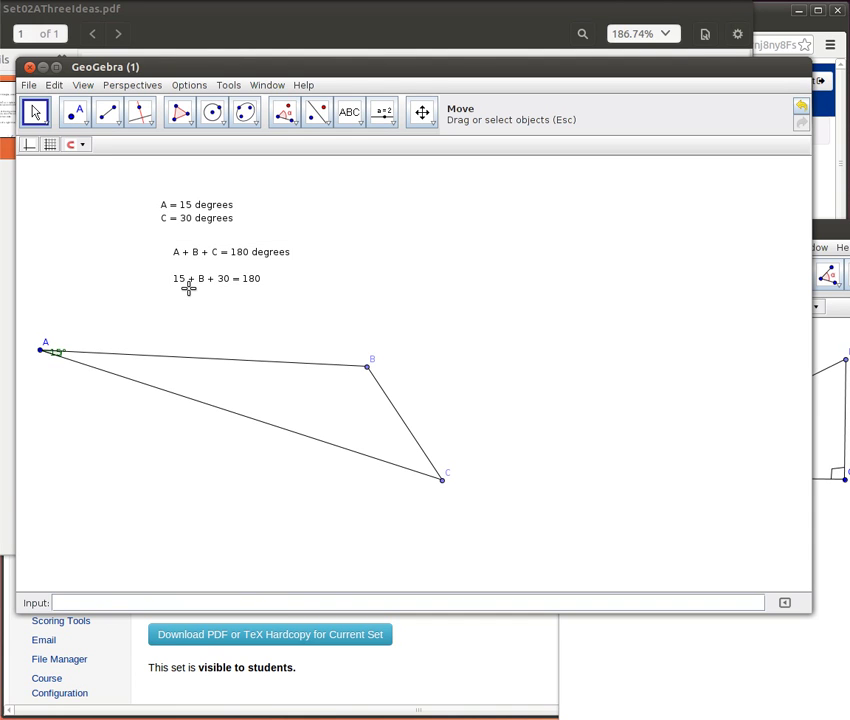
- Add the text line 'B = 180 - 30 - 15' under the equations, then move the worksheet aside
click(347, 115)
click(180, 307)
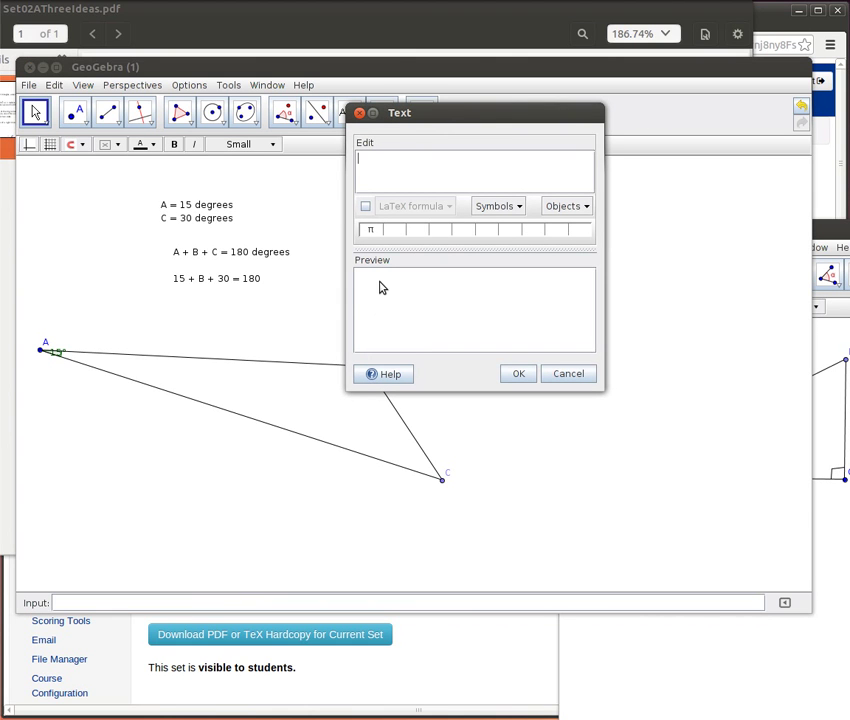
text(B = 180 - 30 - 15)
click(518, 374)
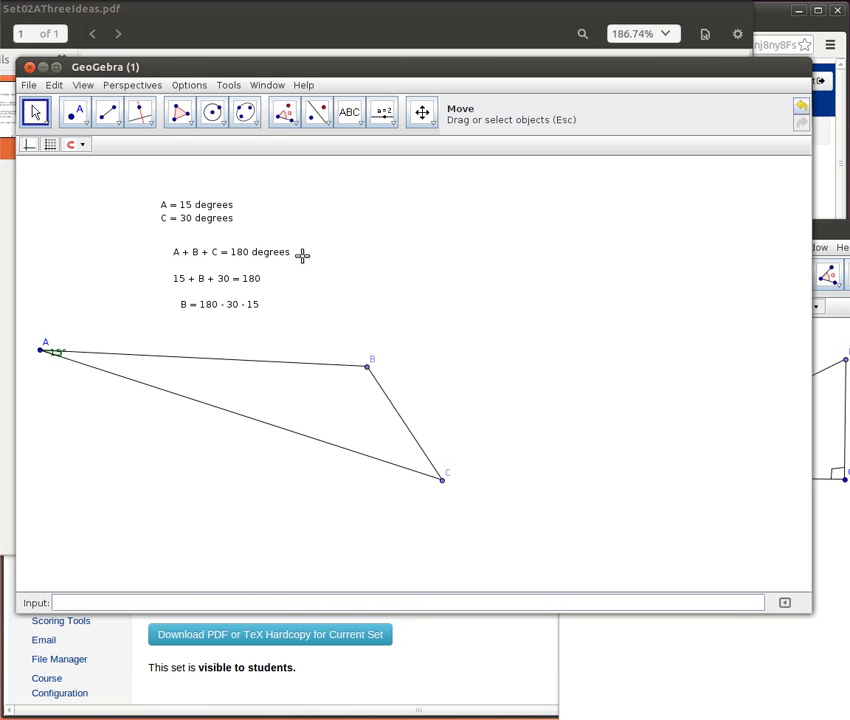
drag(225, 73, 769, 379)
- Raise the slide, then position the right-triangle trig-ratios worksheet at the top over it
click(489, 145)
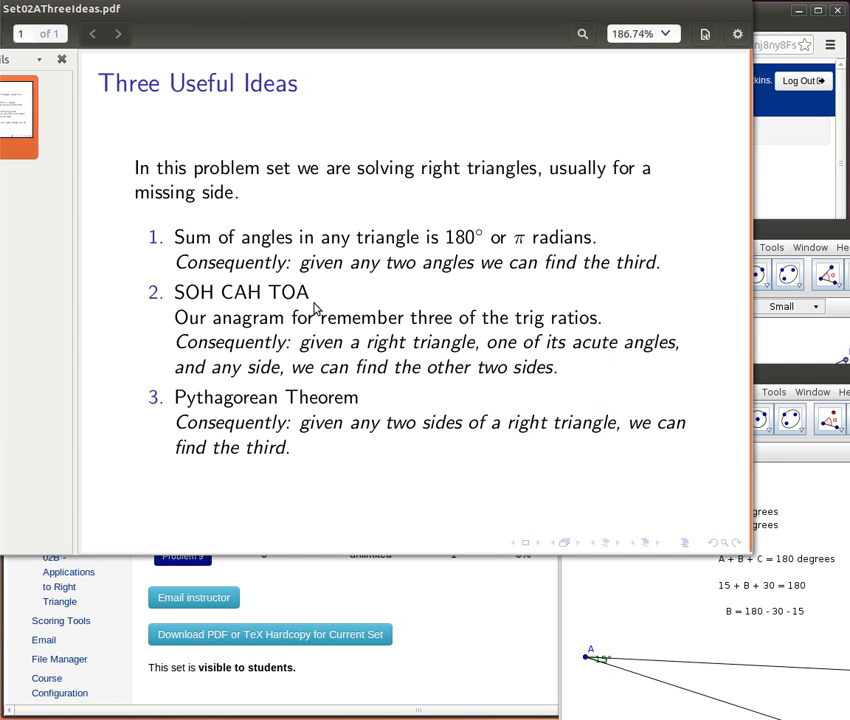
click(845, 175)
drag(845, 175, 374, 79)
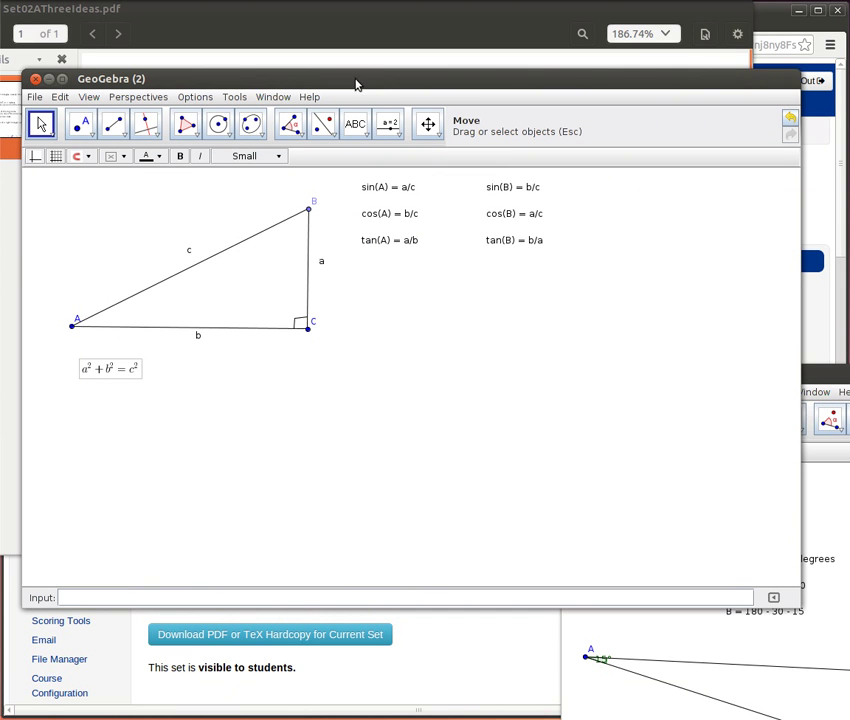
drag(357, 80, 365, 402)
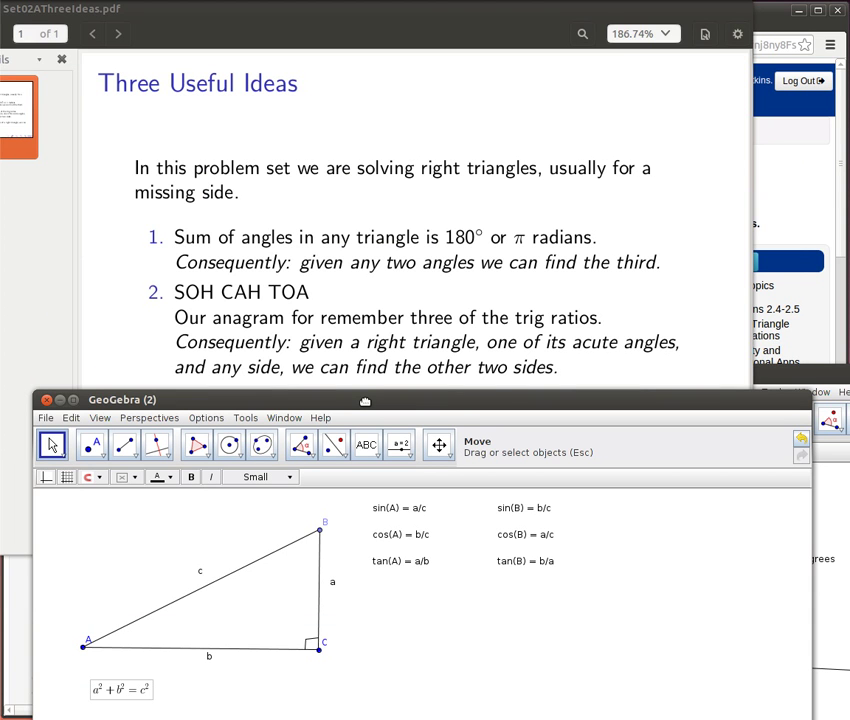
drag(365, 402, 353, 43)
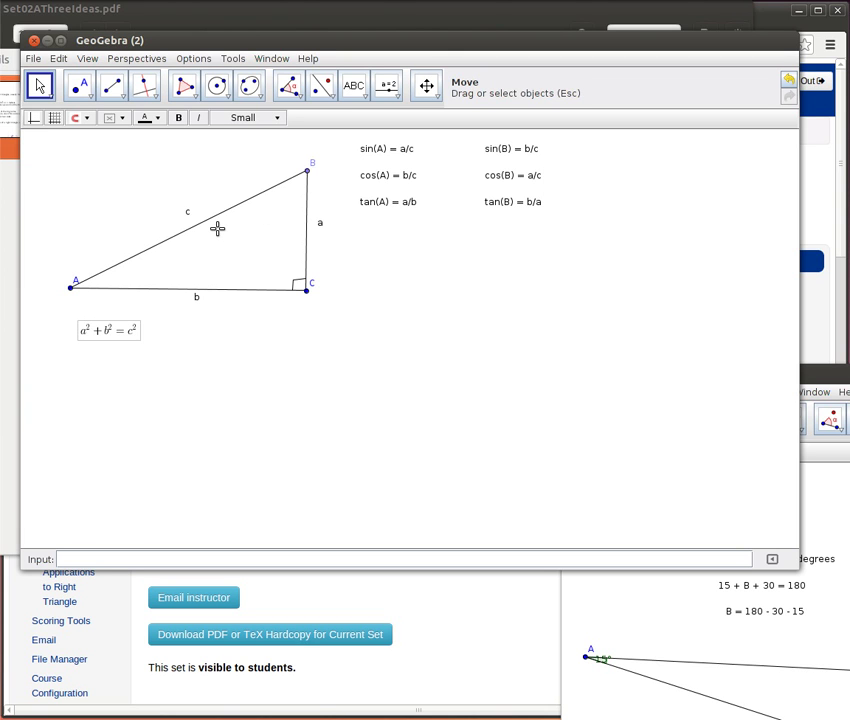
- Add a text note with the givens 'A = 20 degrees' and 'a = 12 inches' beside the triangle
click(353, 88)
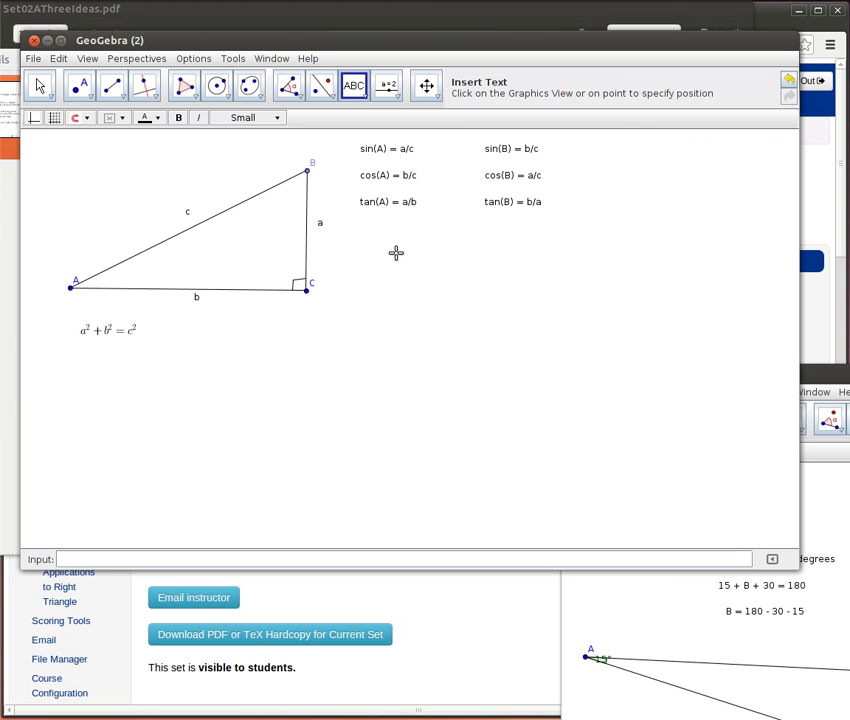
key(Escape)
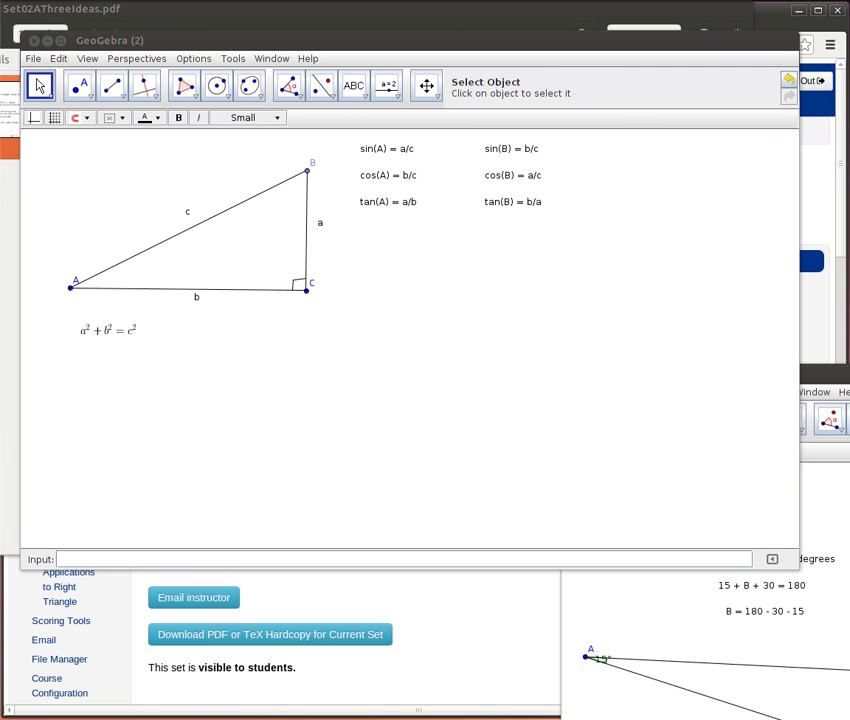
drag(740, 254, 424, 238)
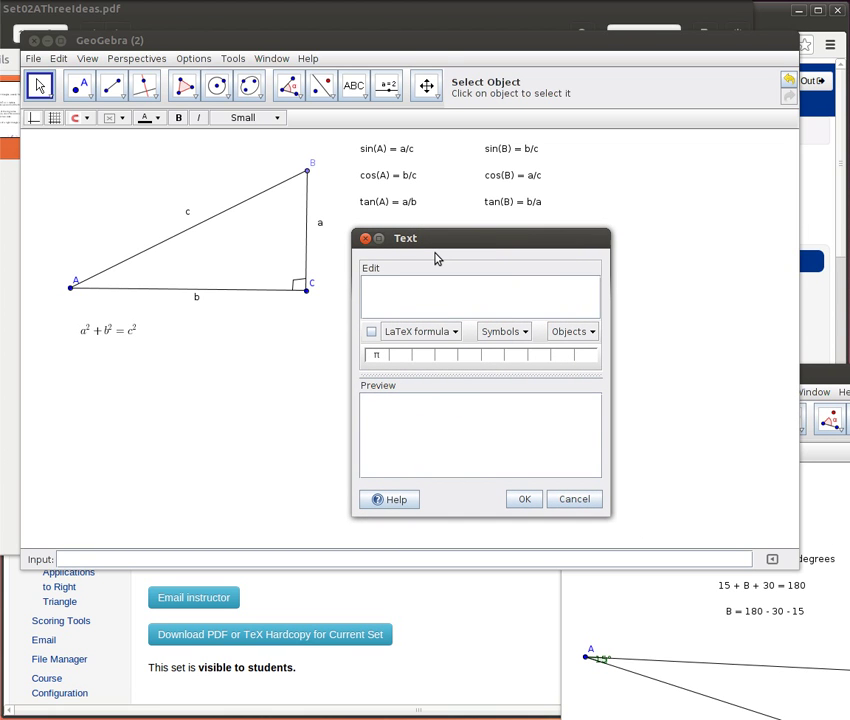
text(A = 20 degrees)
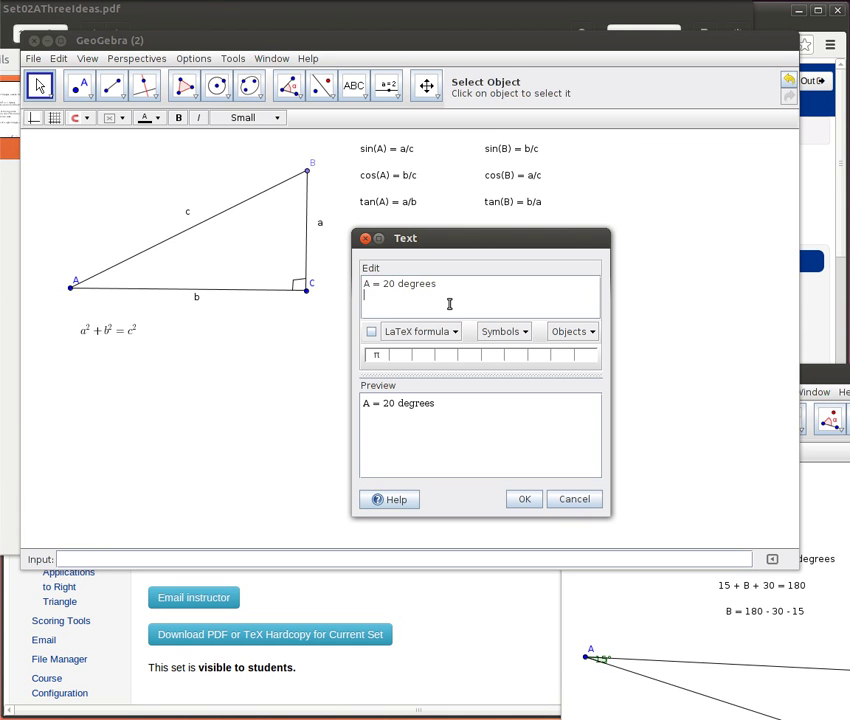
key(Return)
text(a = 12 inches)
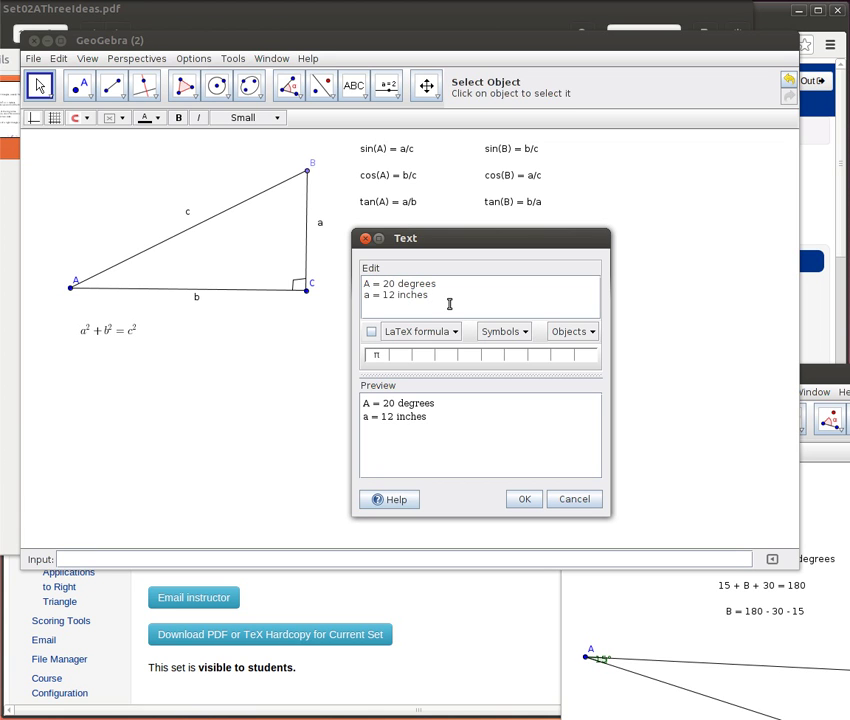
click(525, 500)
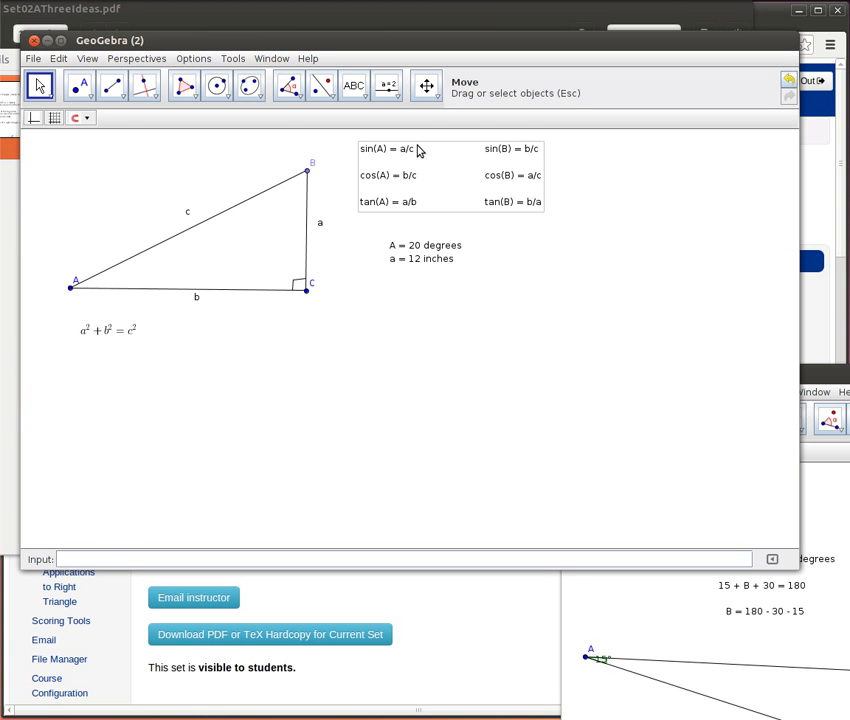
- Start a text note beside the givens with the equation 'sin(20) = 12/c'
click(354, 88)
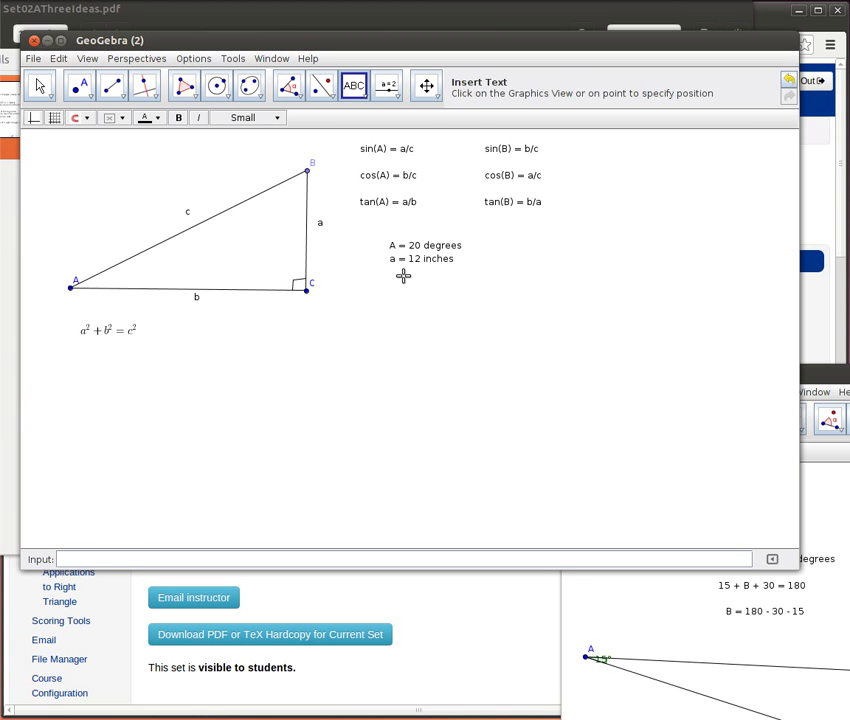
click(529, 240)
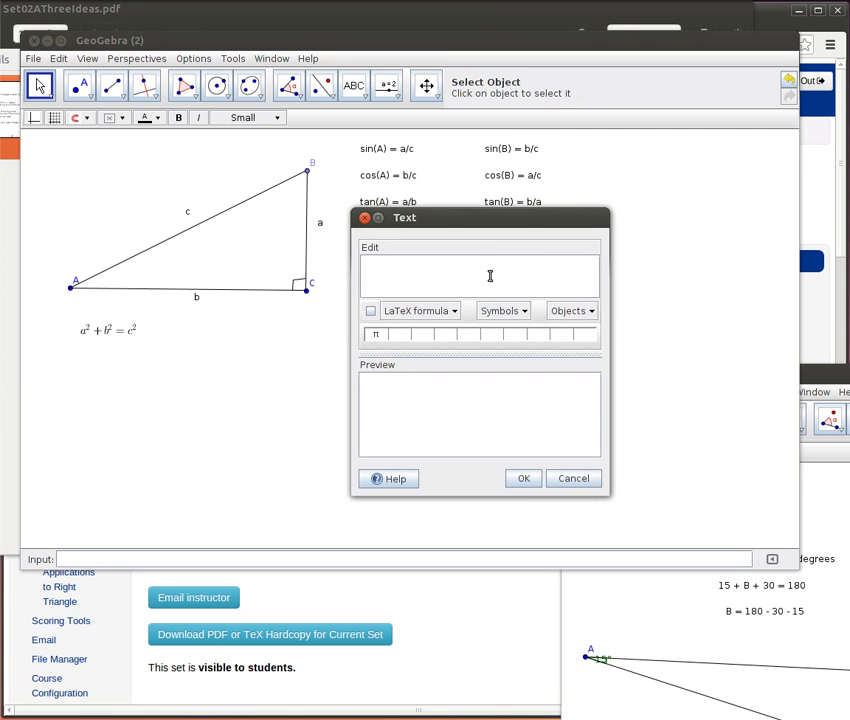
text(sin()
drag(455, 216, 496, 287)
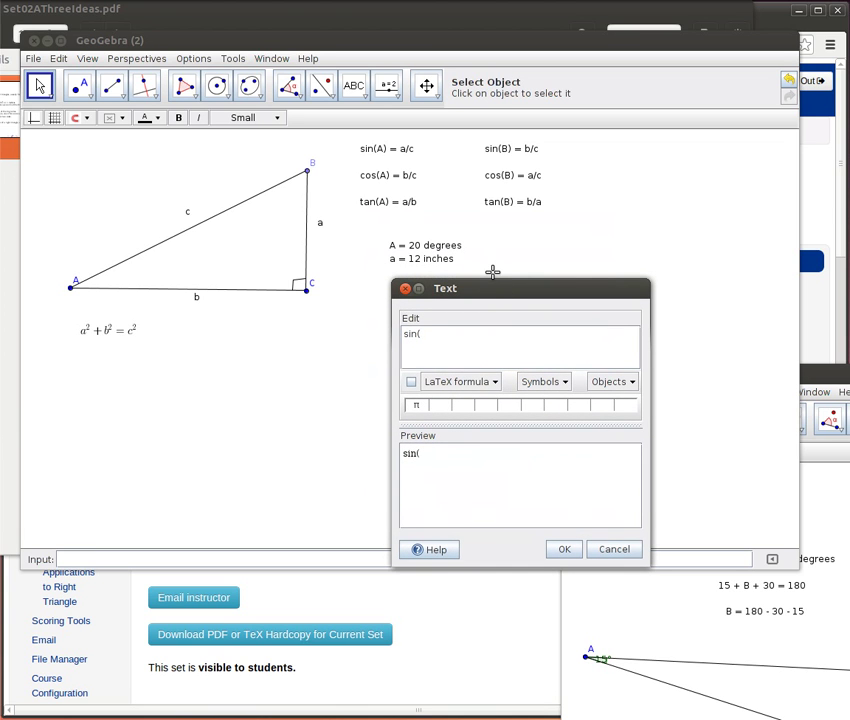
text(20)=)
key(BackSpace)
text(= 12/c)
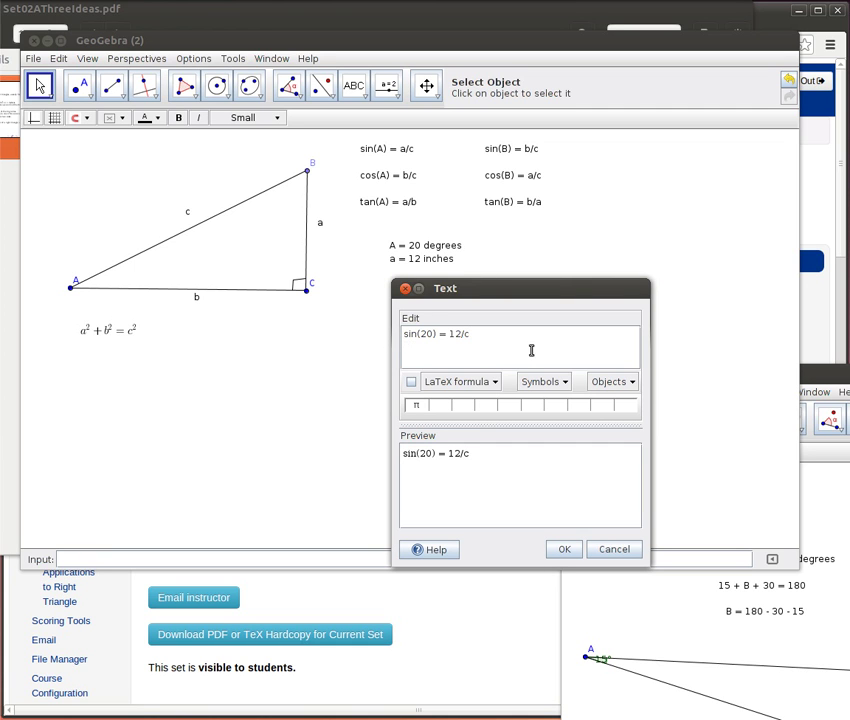
- Add the lines 'c*sin(20) = 12' and 'c = 12/sin(20)' and place the note
key(Return)
text(c*sin(20) = 12)
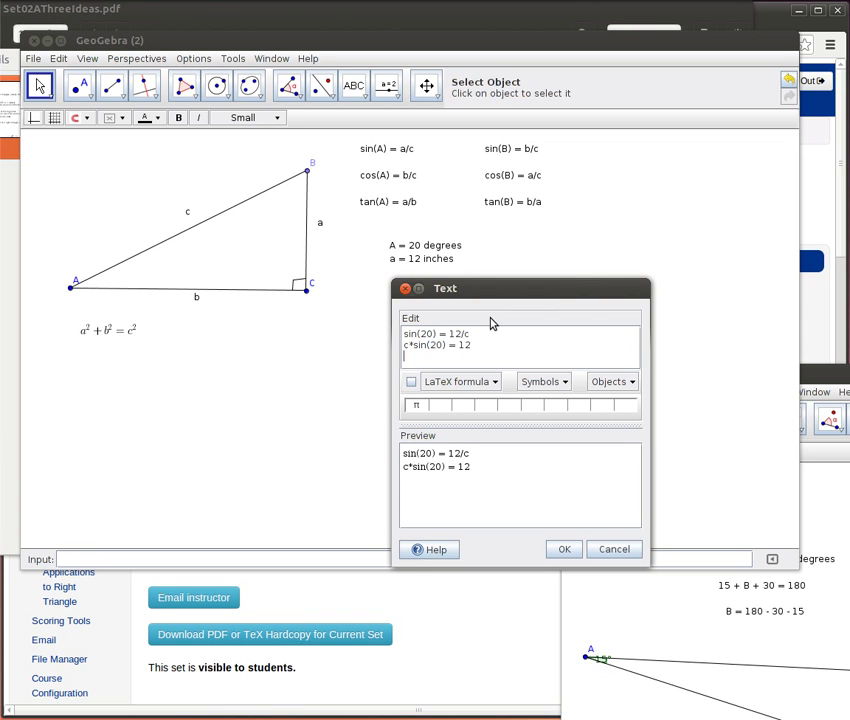
key(Return)
text(c = 12/sin(20))
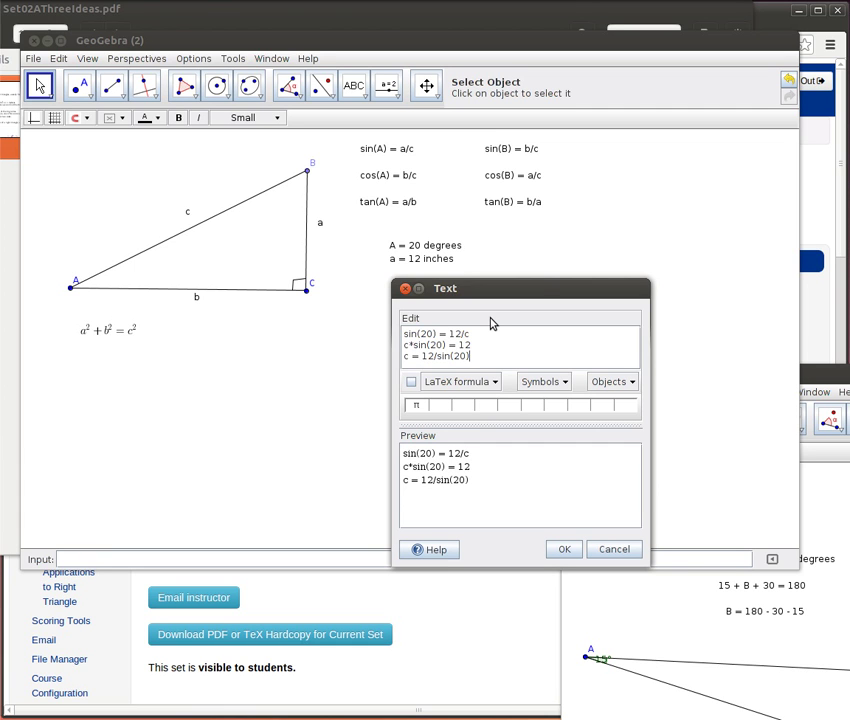
click(564, 549)
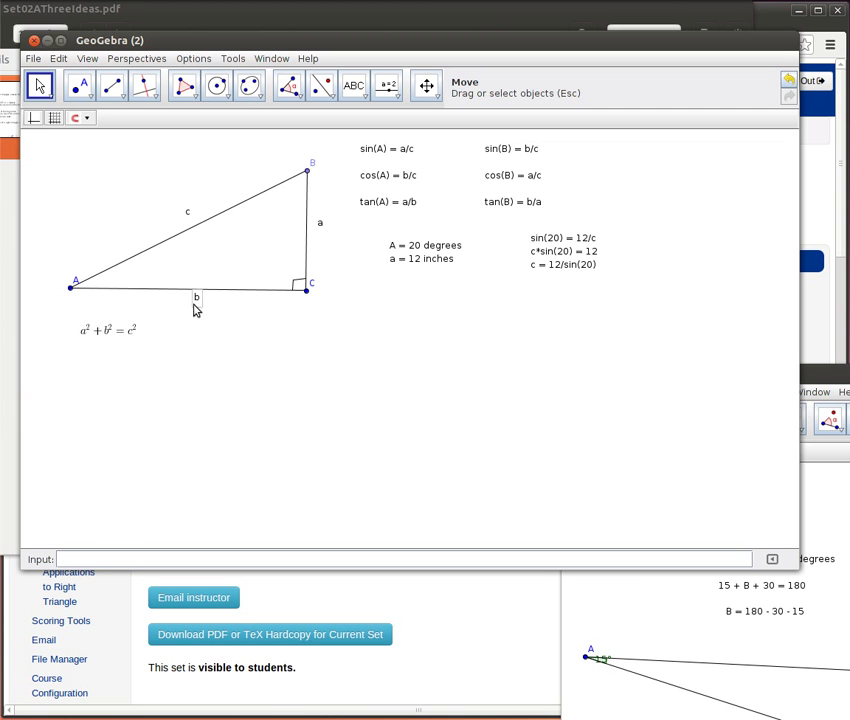
- Compose a text block below the givens with the tangent working, starting 'tan(20) = 12/b'
click(354, 87)
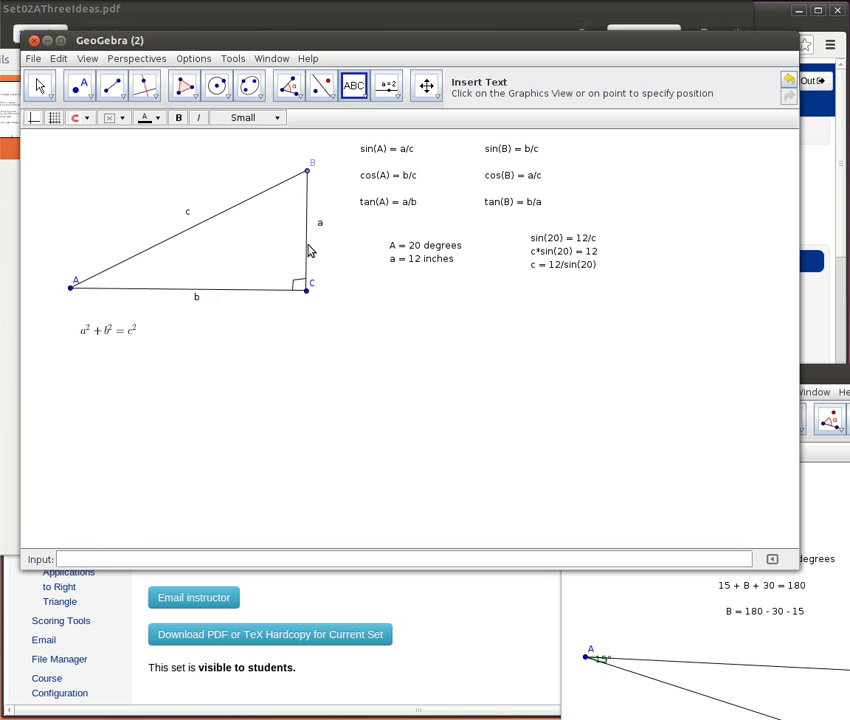
click(395, 287)
text(tan(A))
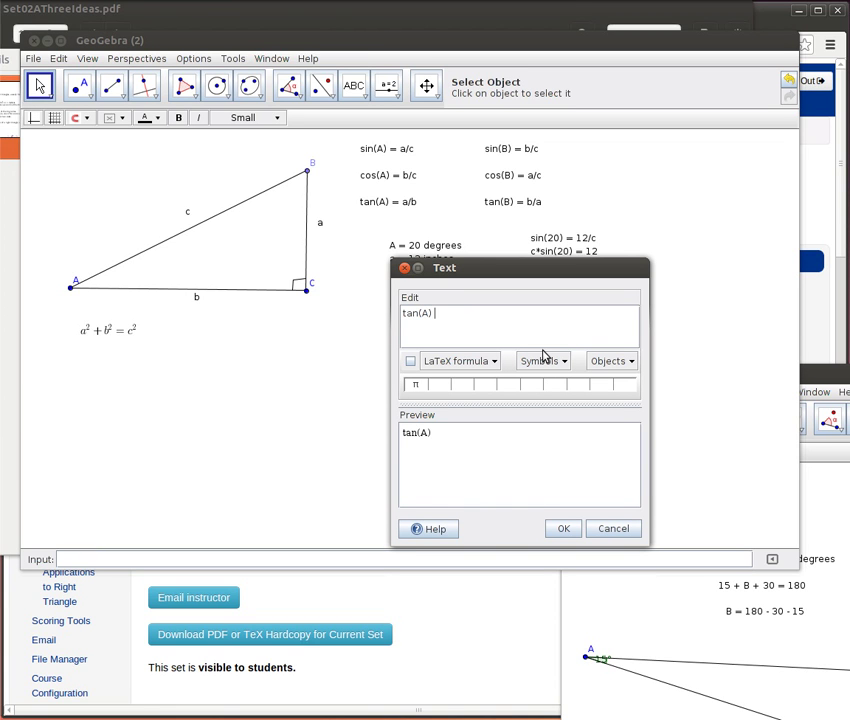
text( =)
key(BackSpace)
key(BackSpace)
key(BackSpace)
key(BackSpace)
text(20) =)
drag(512, 268, 520, 292)
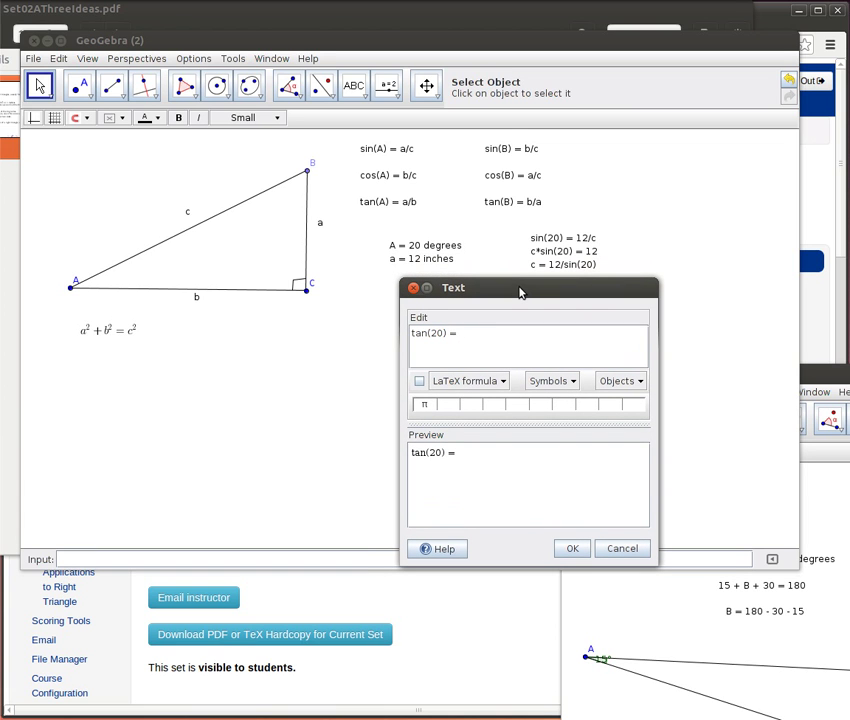
text(12/b)
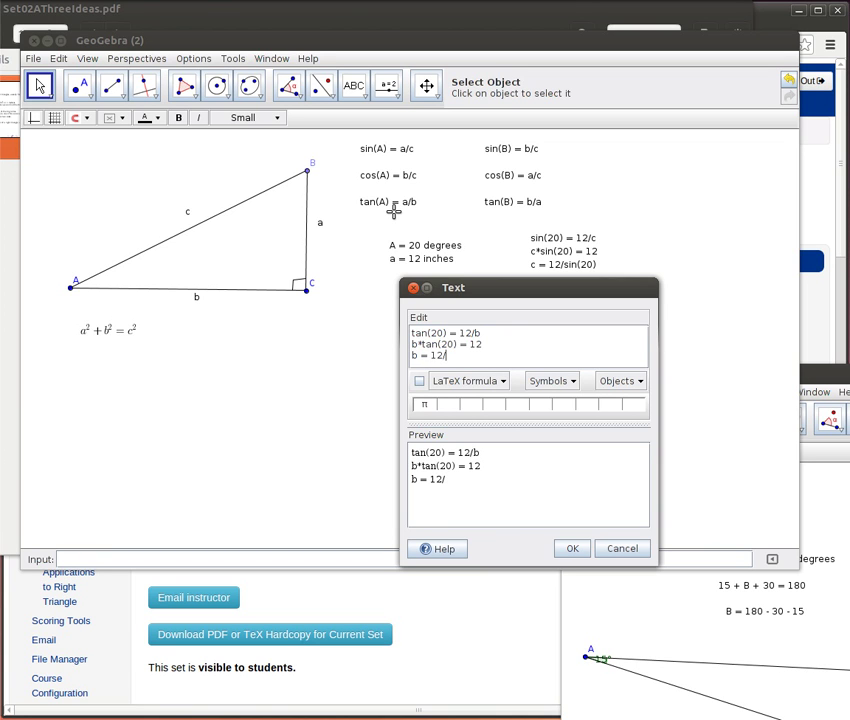
text(tan(20)
key(Return)
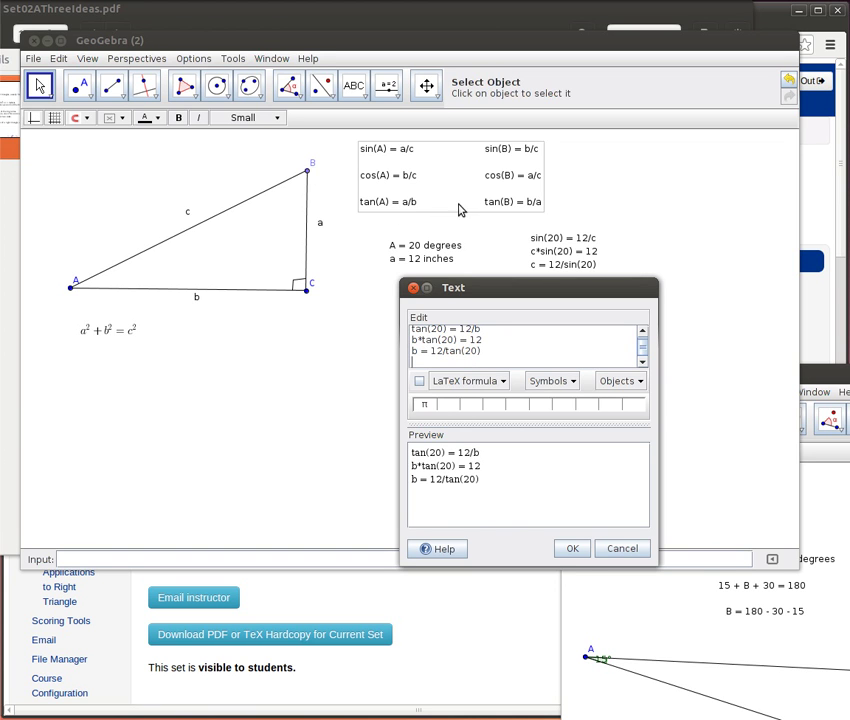
- Place the tangent working on the worksheet and bring the WeBWorK homework page forward
click(571, 547)
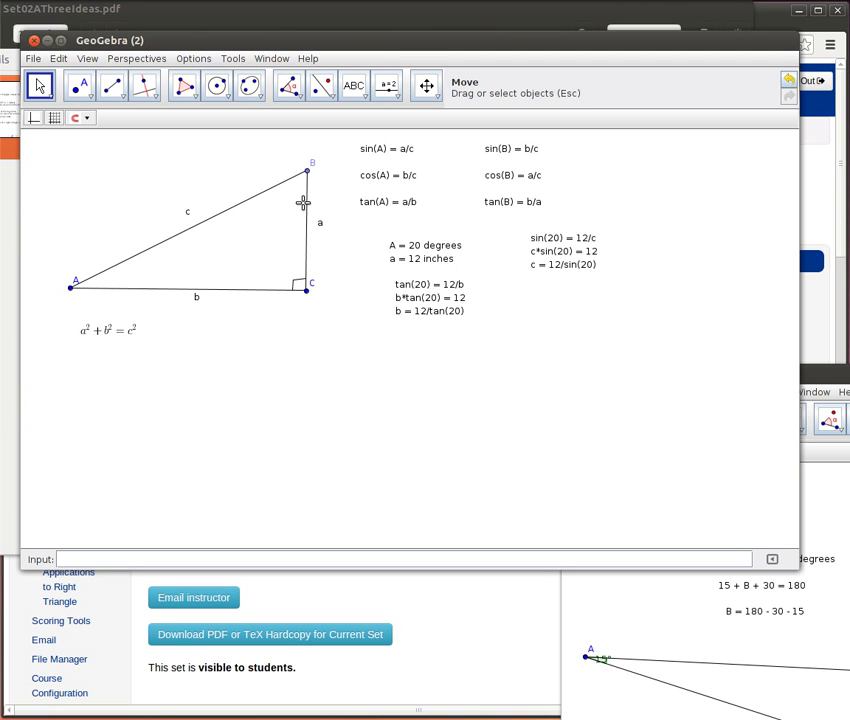
click(814, 195)
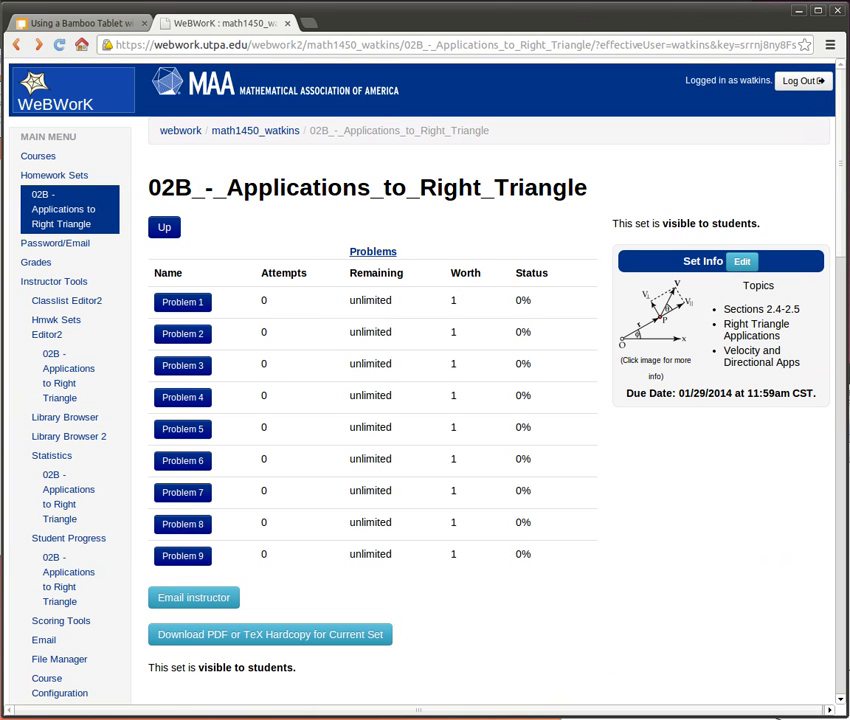
- Restore the browser and bring the Three Useful Ideas PDF slide to the front for review
double_click(562, 28)
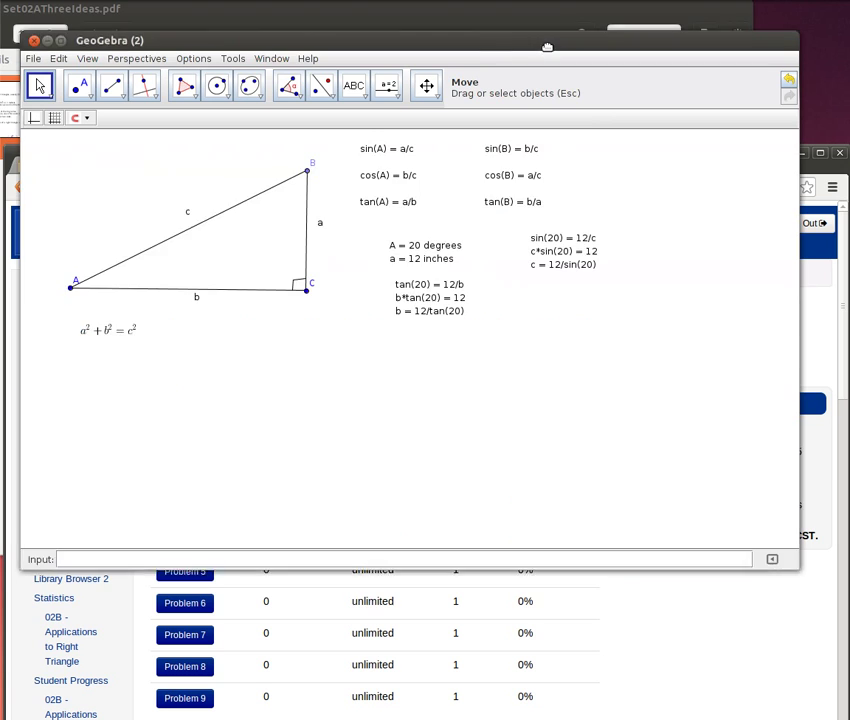
click(526, 16)
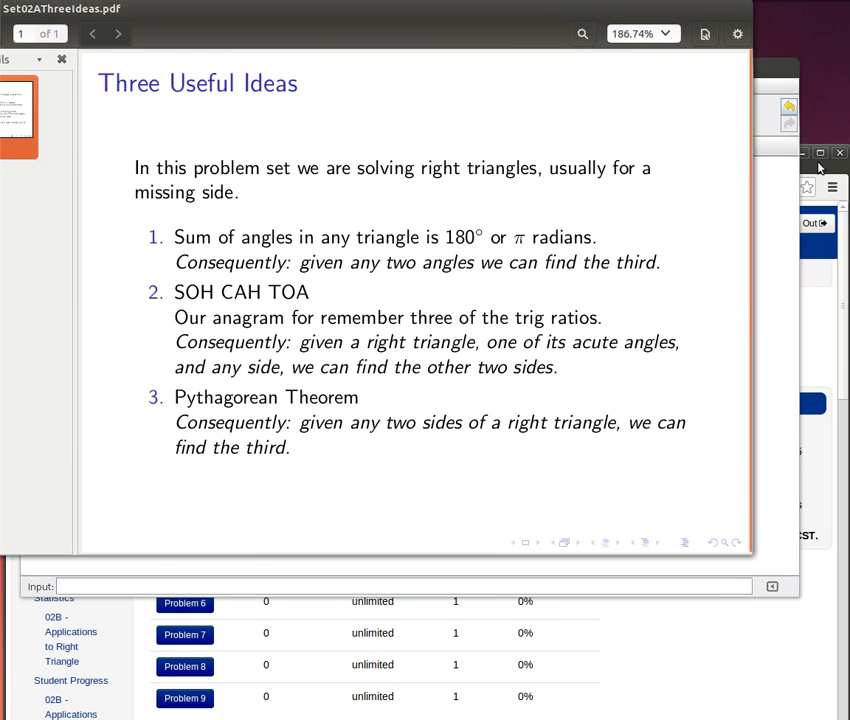
drag(819, 140, 819, 98)
click(820, 111)
double_click(523, 35)
click(523, 35)
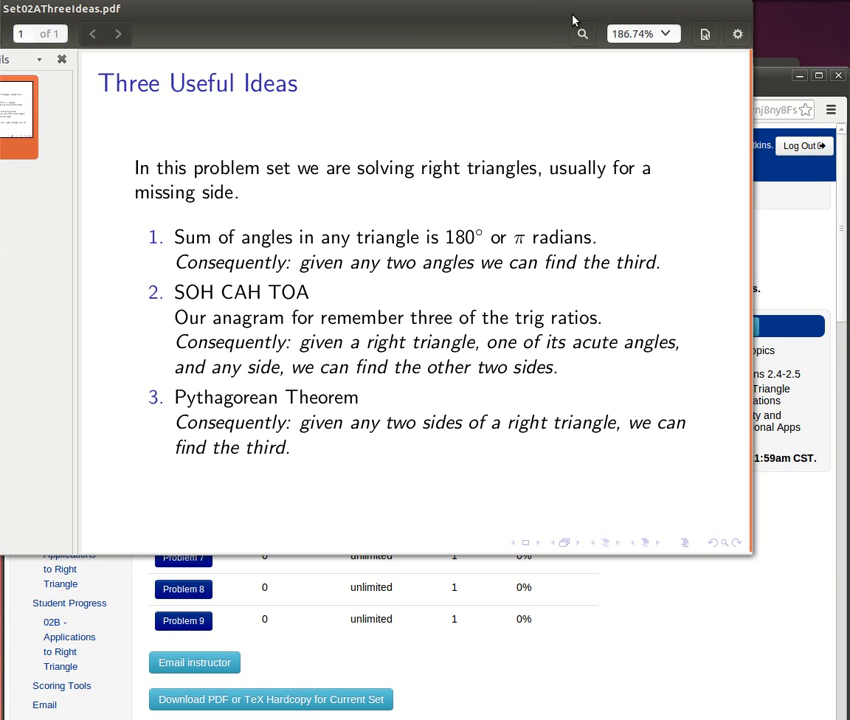
- Check the WeBWorK page and the slide again, then return to the GeoGebra worksheet
click(775, 128)
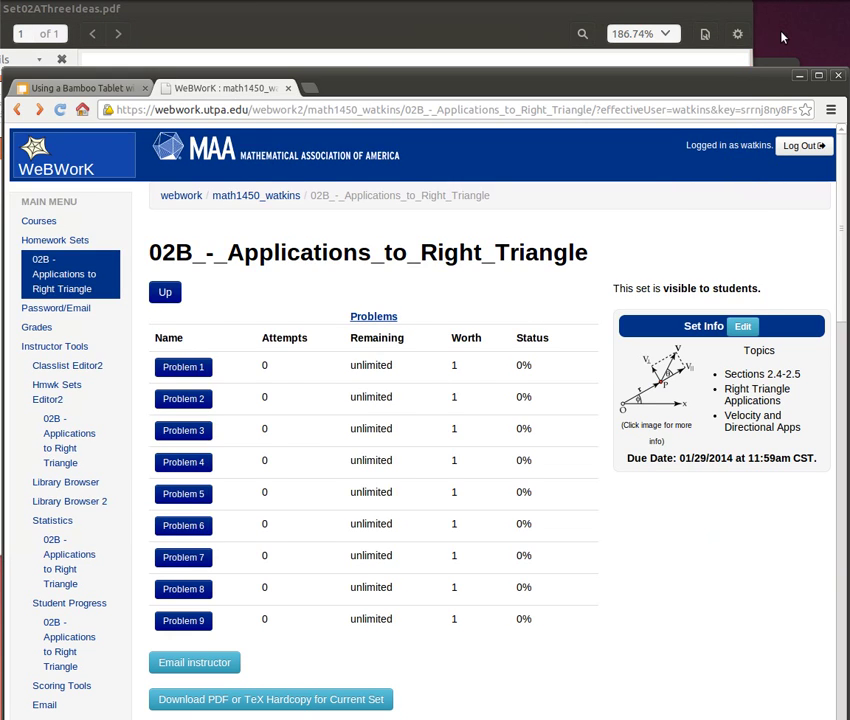
click(688, 20)
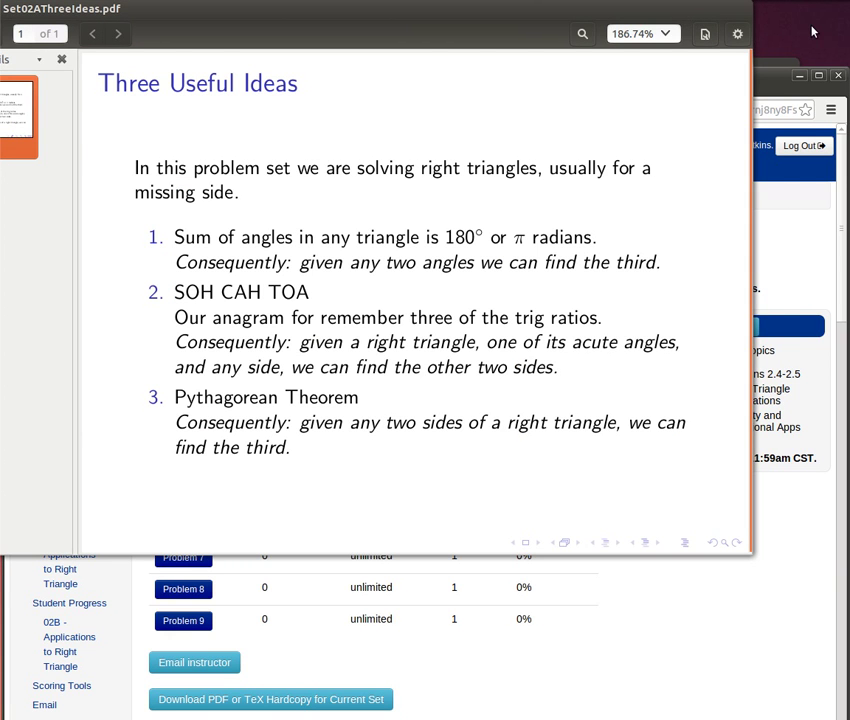
key(alt+Tab)
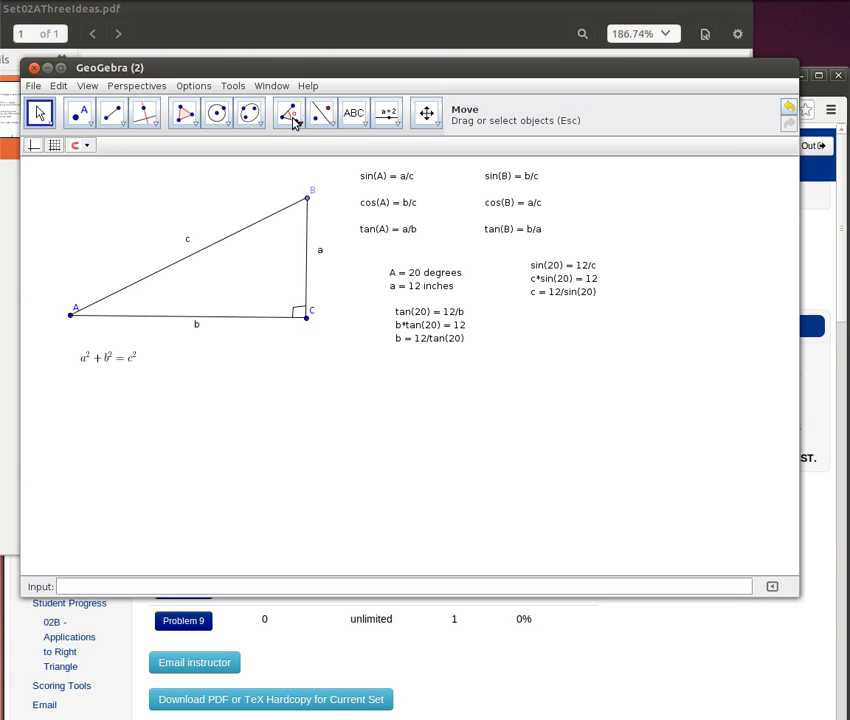
- Draw a divider segment GH across the worksheet below the first example
click(113, 114)
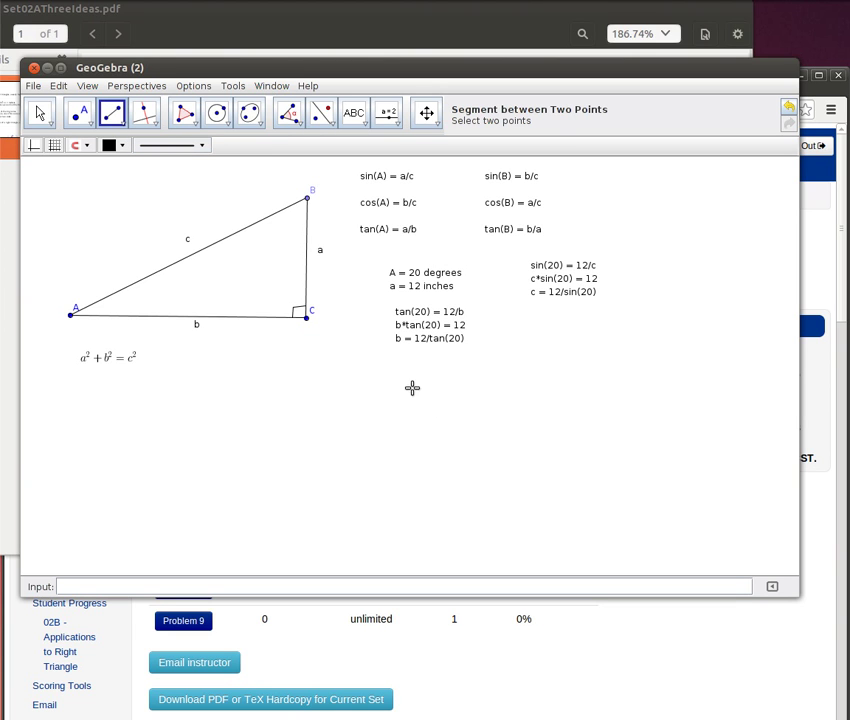
click(320, 364)
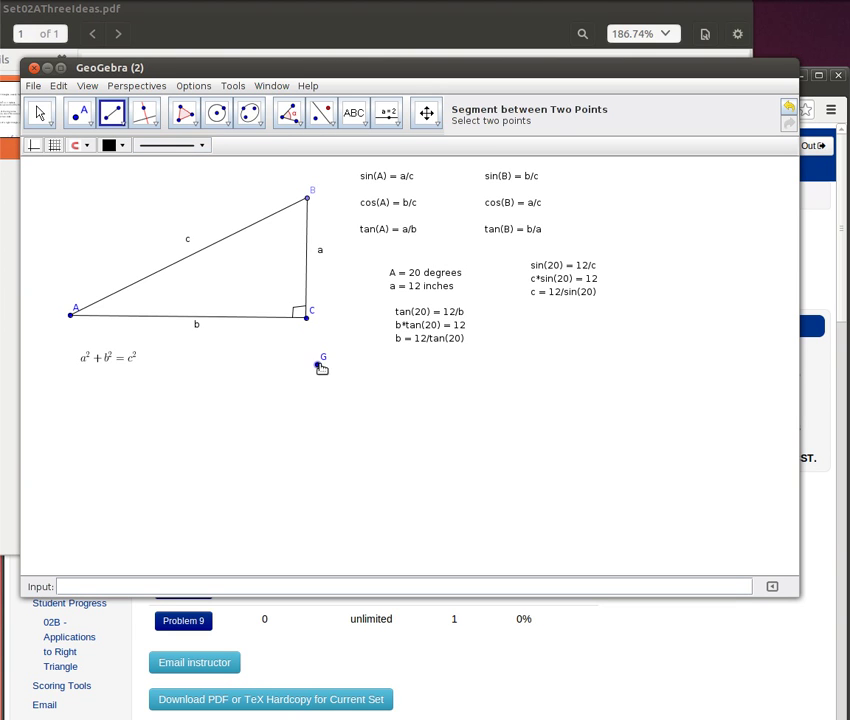
click(740, 359)
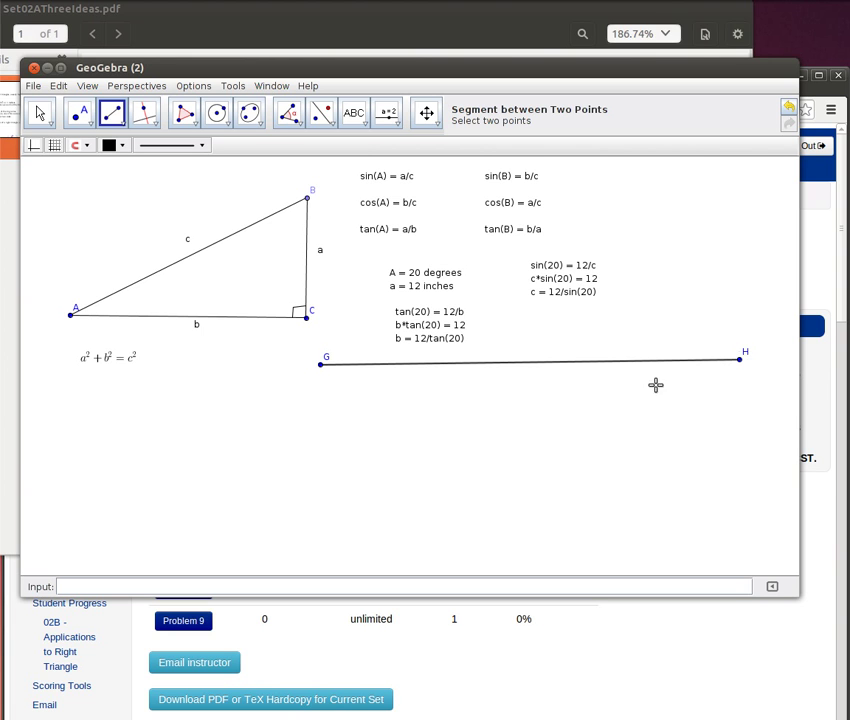
- Add a text block under GH with the givens A = 35 degrees and c = 14 inches
click(356, 124)
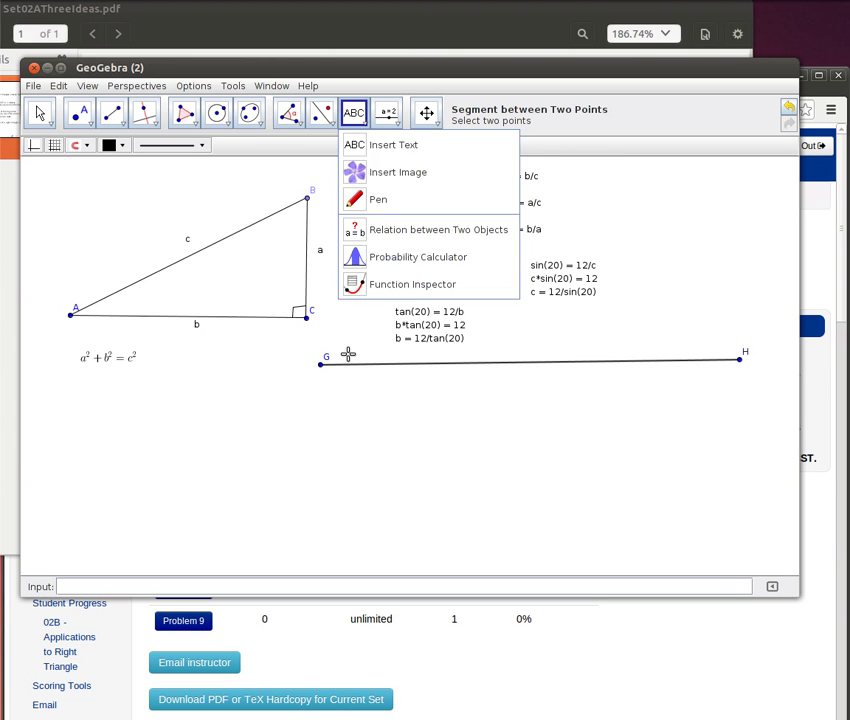
click(356, 145)
click(345, 391)
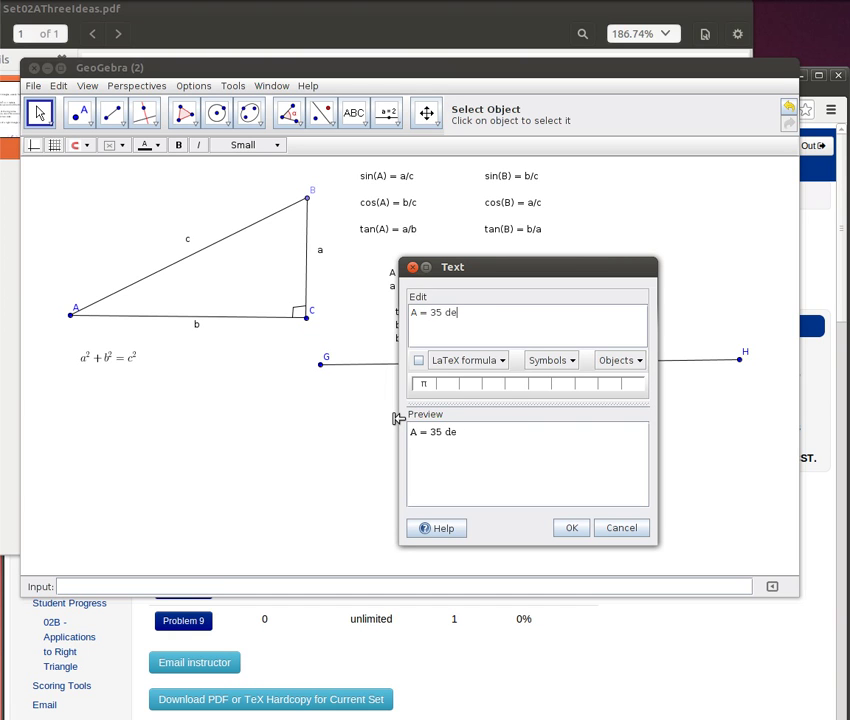
text(A = 35 degrees)
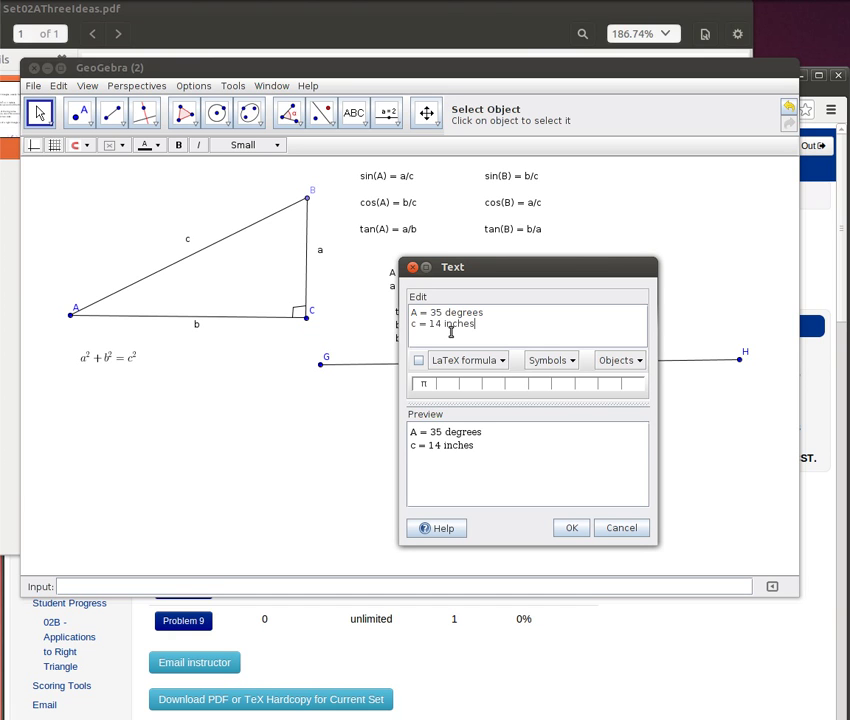
click(570, 527)
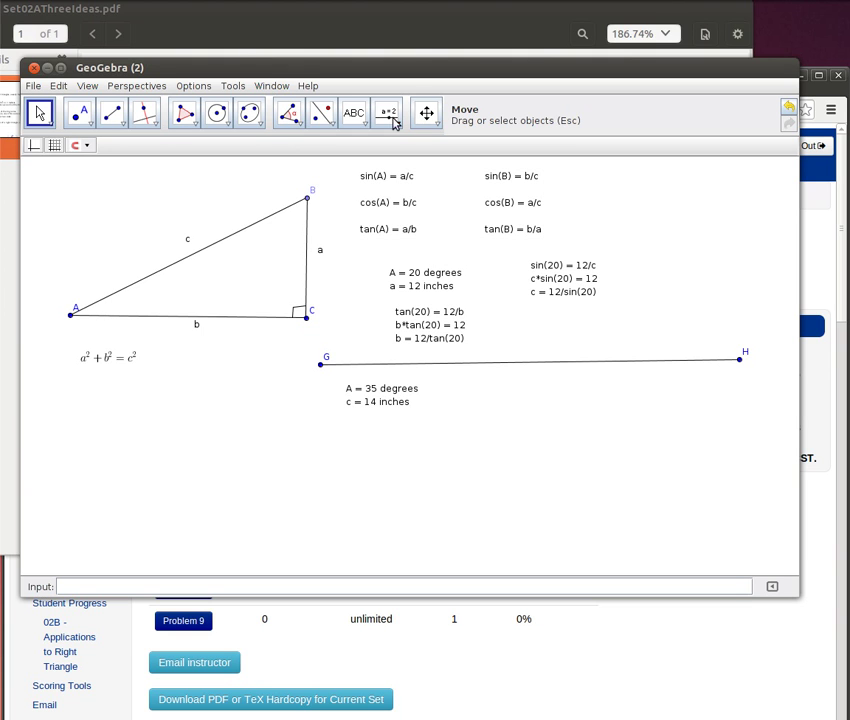
- Select the Insert Text tool for the next block of working
click(355, 114)
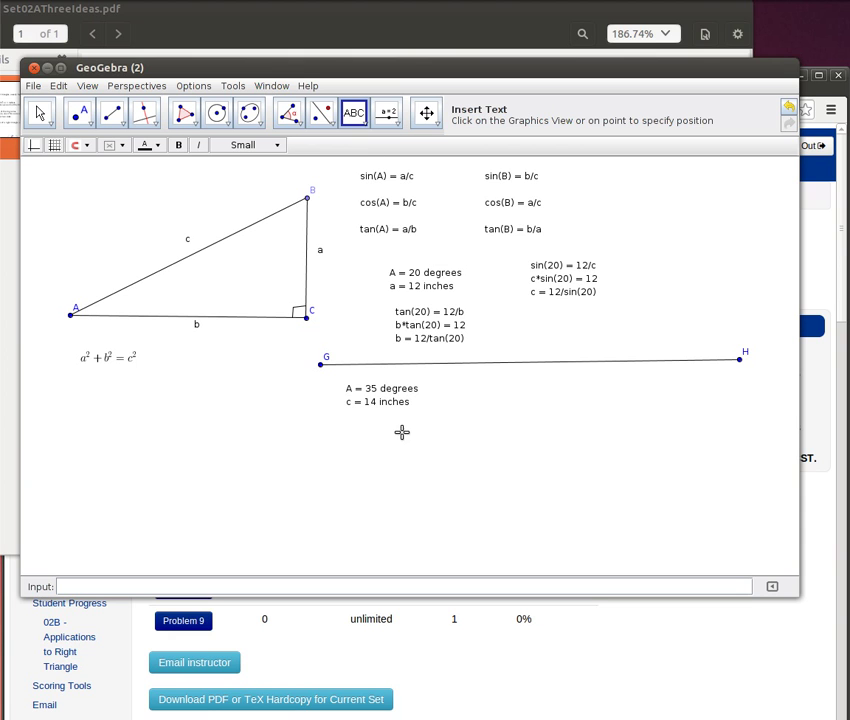
- Write the two lines sin(35) = a/14 and 14*sin(35) = a below the second example's givens
click(362, 432)
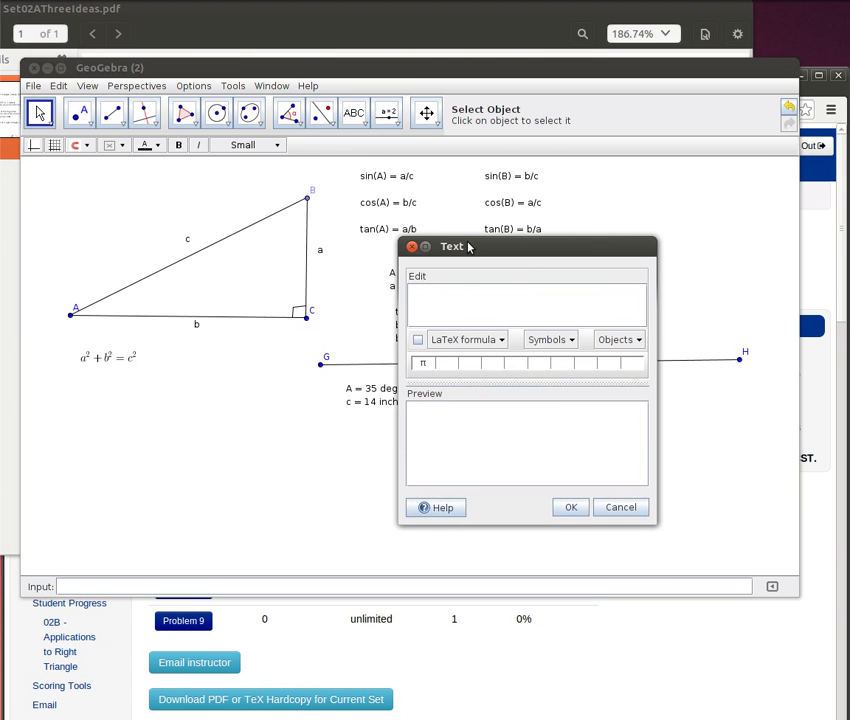
drag(468, 249, 515, 239)
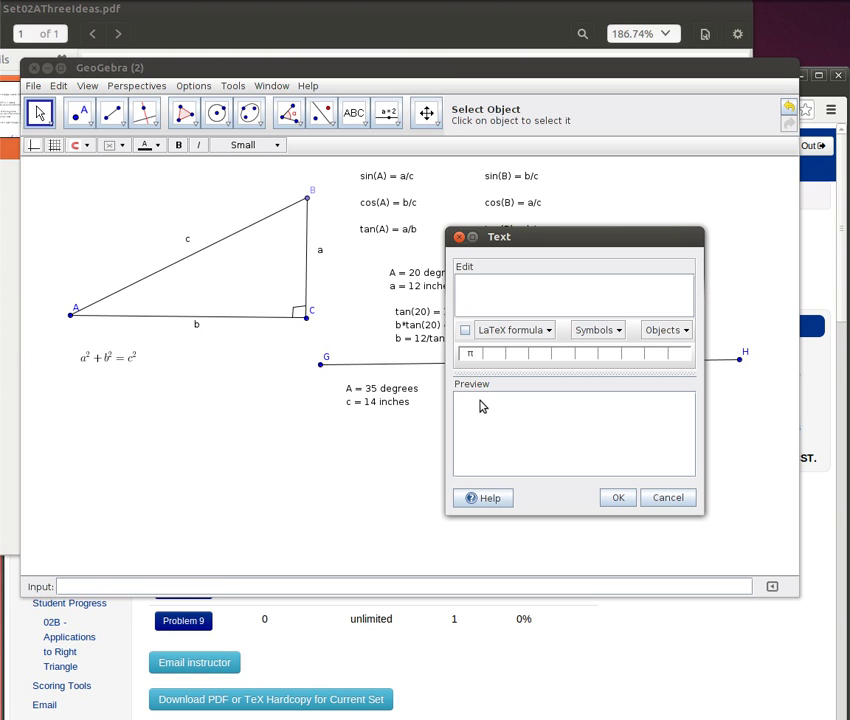
text(sin(35)=)
text(a/)
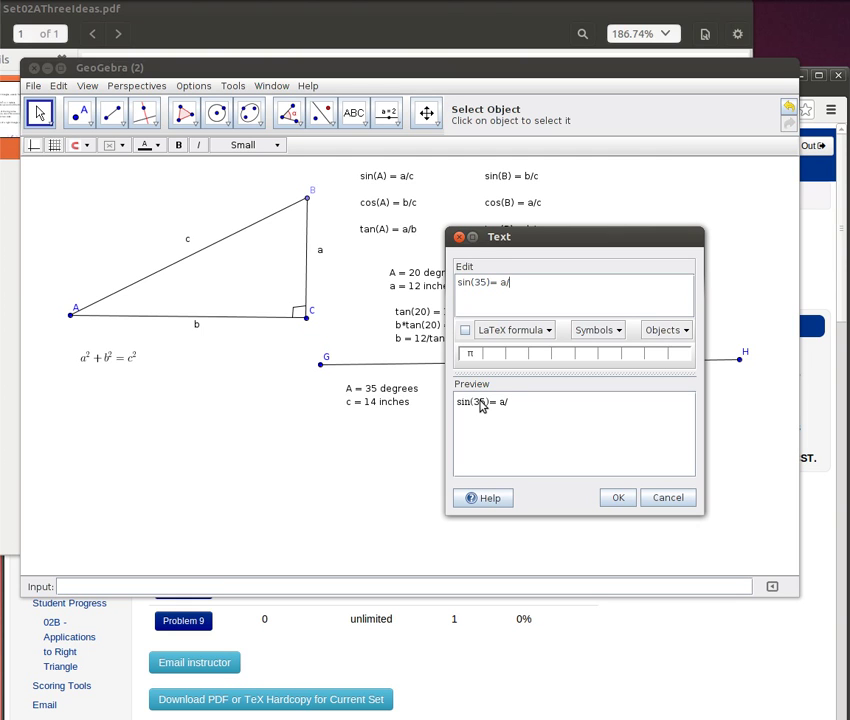
text(14)
key(Return)
text(14*sin(3)
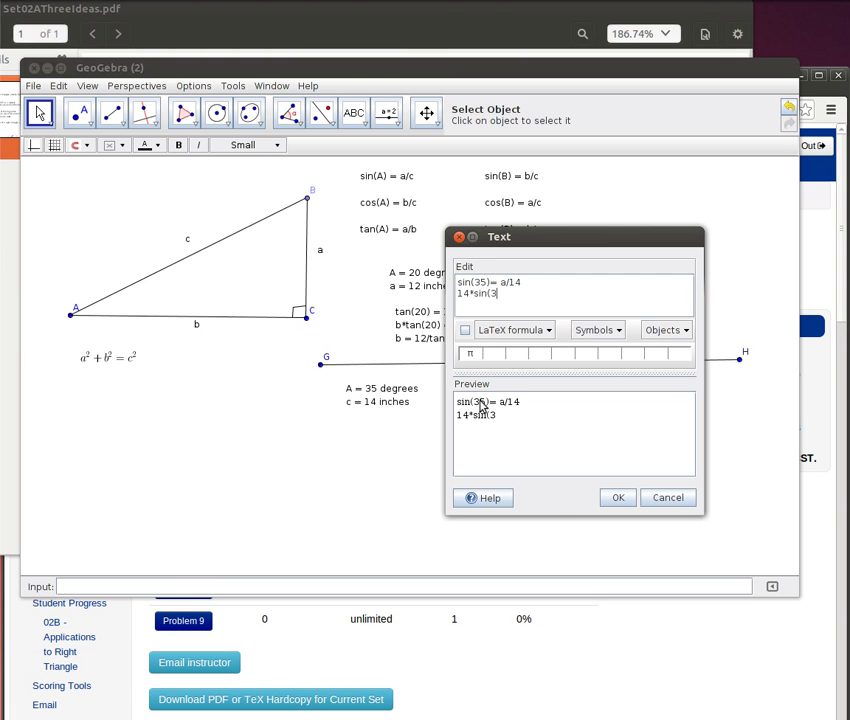
text(5) = 1)
key(BackSpace)
text(a)
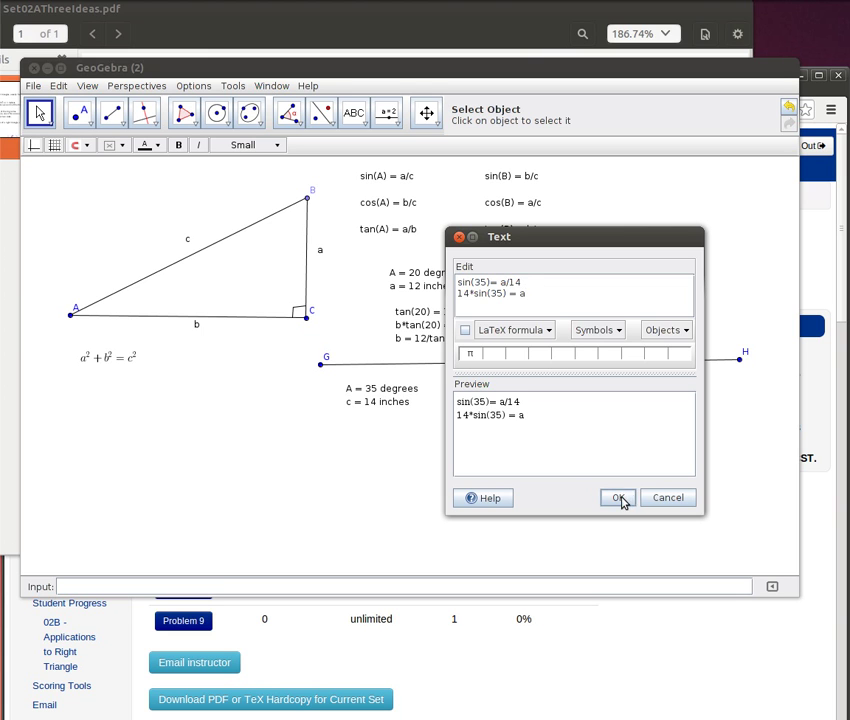
click(620, 500)
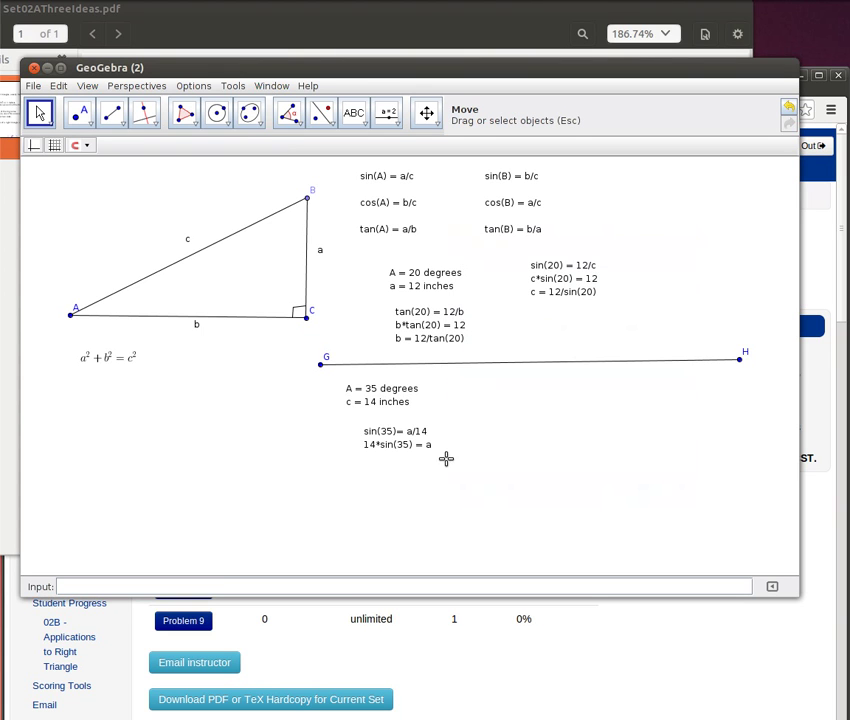